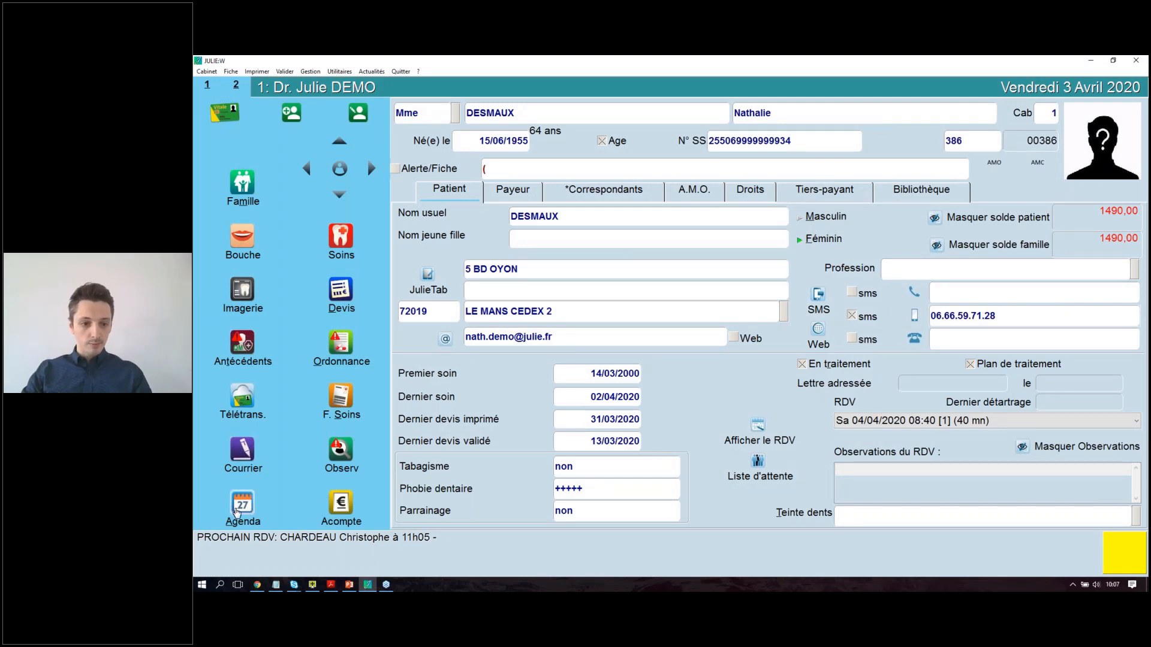
Open the agenda and display the SmartContact waiting list, nudging its window up-left.
{"action": "left_click", "coordinate": [237, 509]}
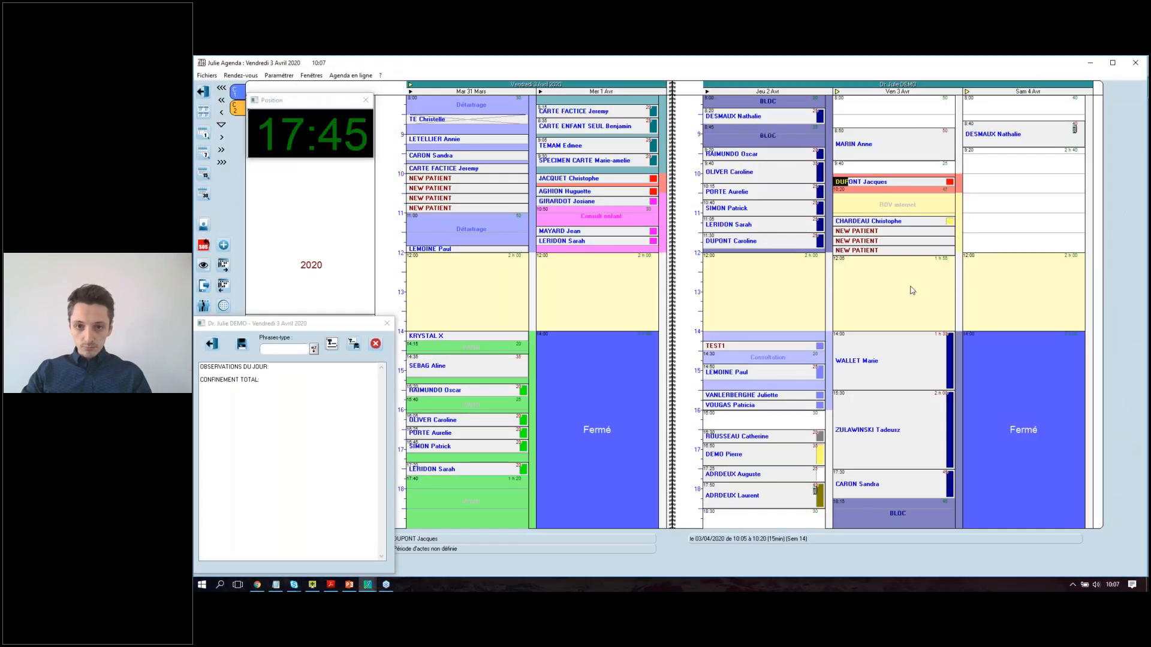
{"action": "left_click", "coordinate": [204, 307]}
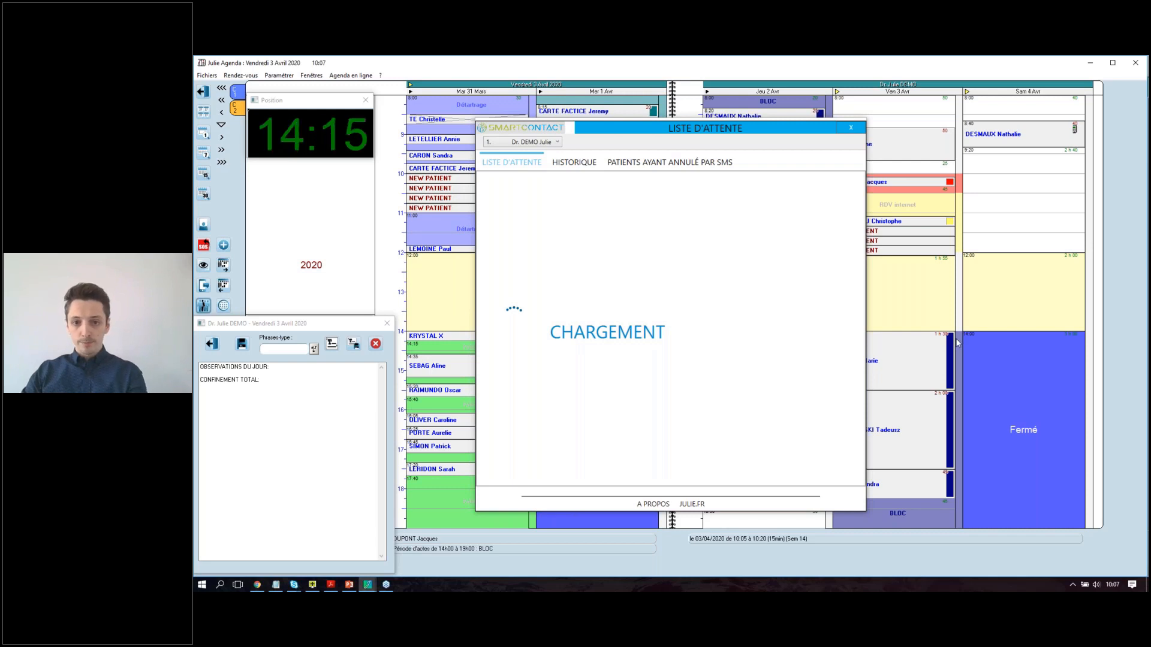
{"action": "mouse_move", "coordinate": [726, 129]}
{"action": "left_mouse_down"}
{"action": "mouse_move", "coordinate": [757, 125]}
{"action": "mouse_move", "coordinate": [711, 116]}
{"action": "left_mouse_up"}
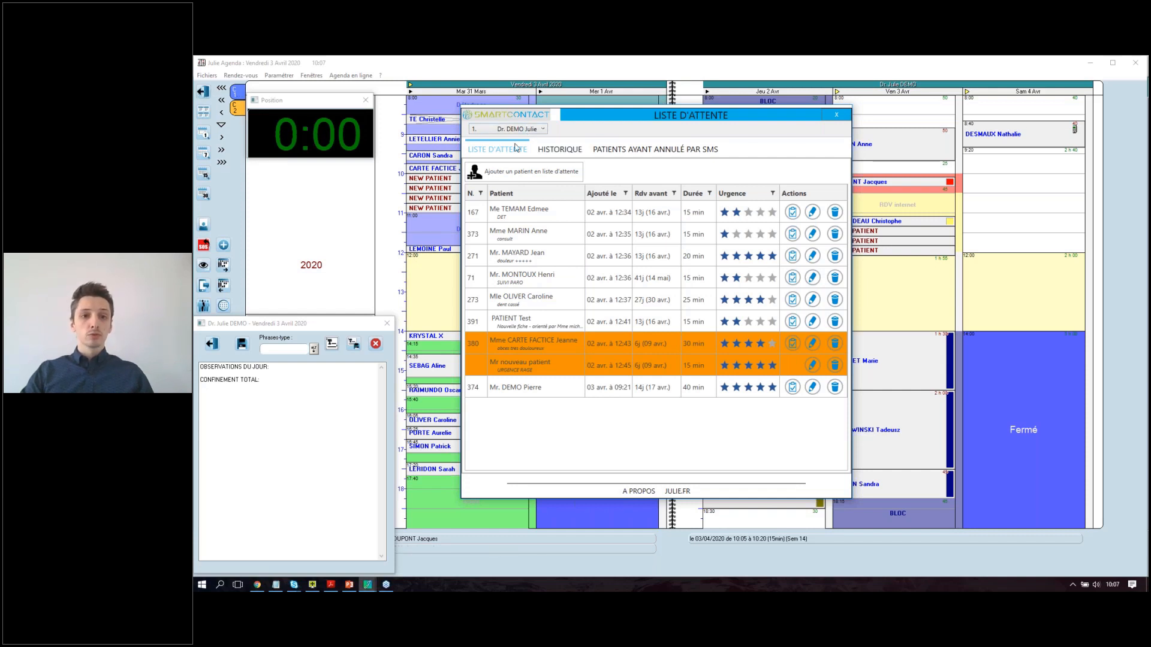
{"action": "left_click", "coordinate": [544, 129]}
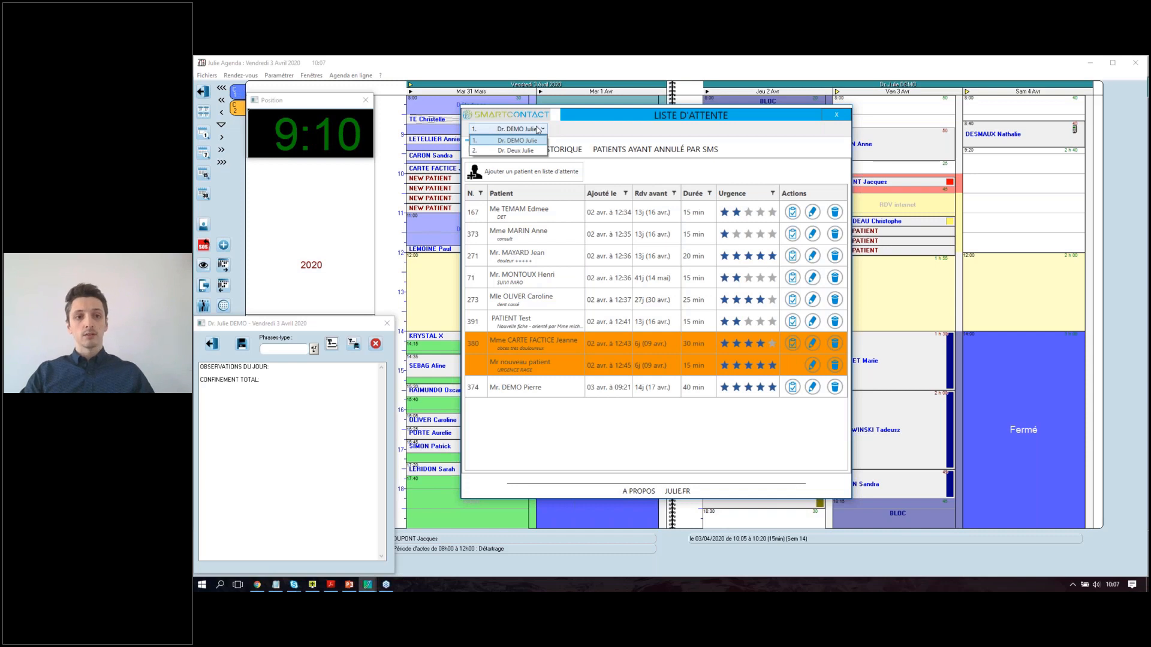
{"action": "left_click", "coordinate": [519, 155]}
{"action": "left_click", "coordinate": [539, 128]}
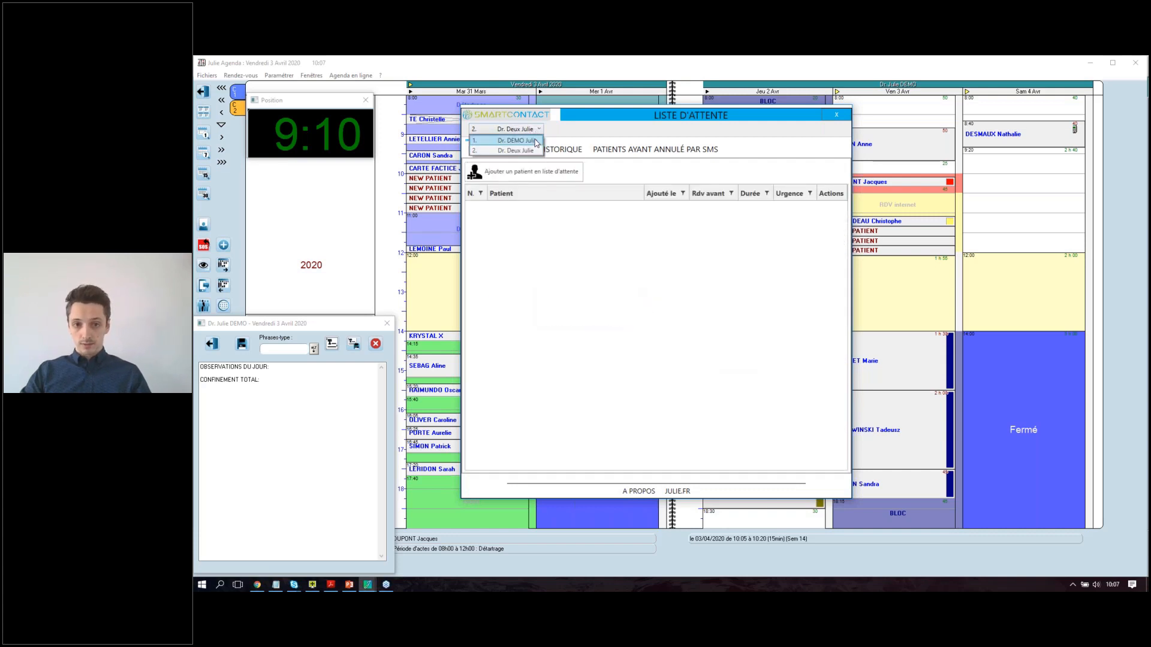
{"action": "left_click", "coordinate": [536, 140]}
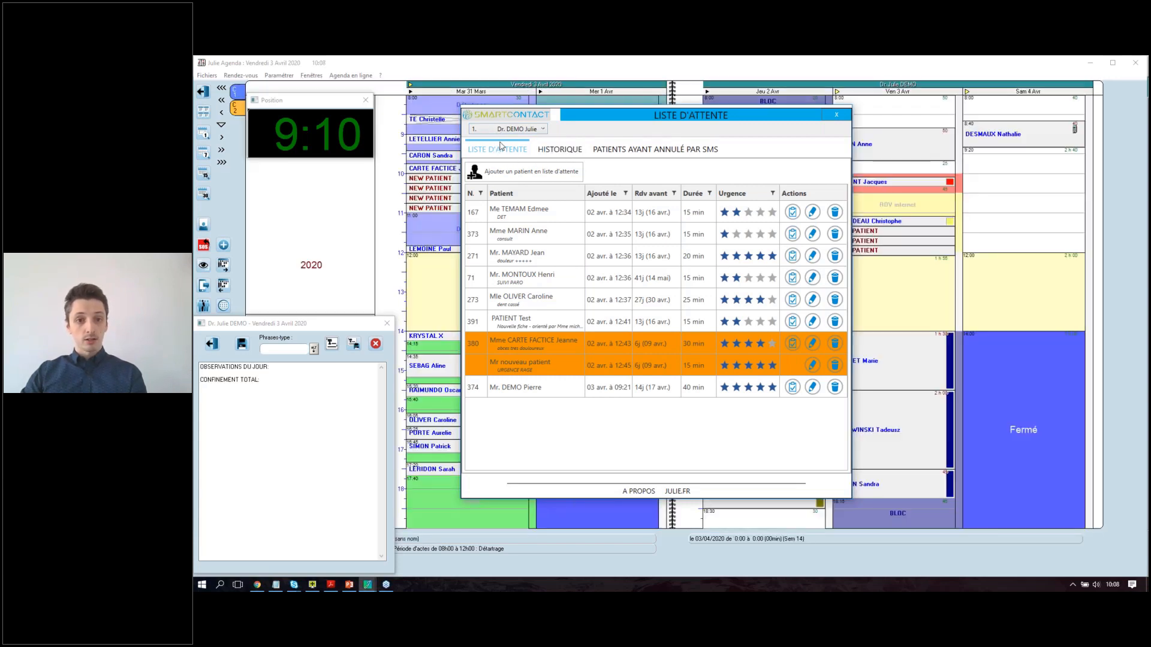
{"action": "left_click", "coordinate": [558, 154]}
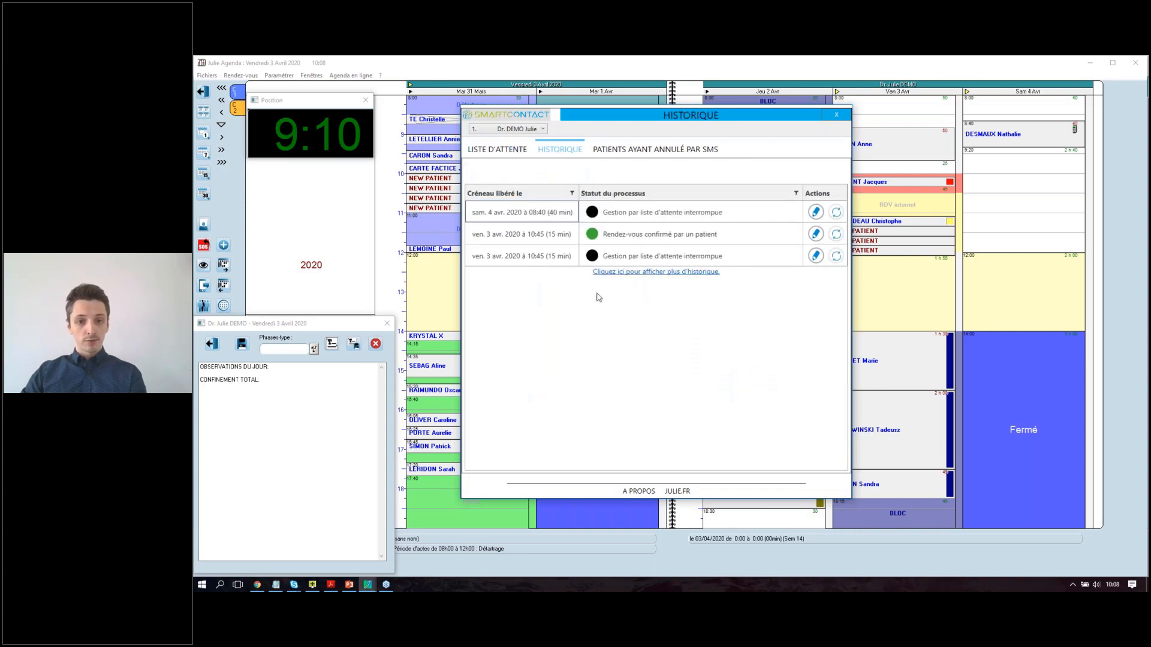
{"action": "left_click", "coordinate": [688, 149]}
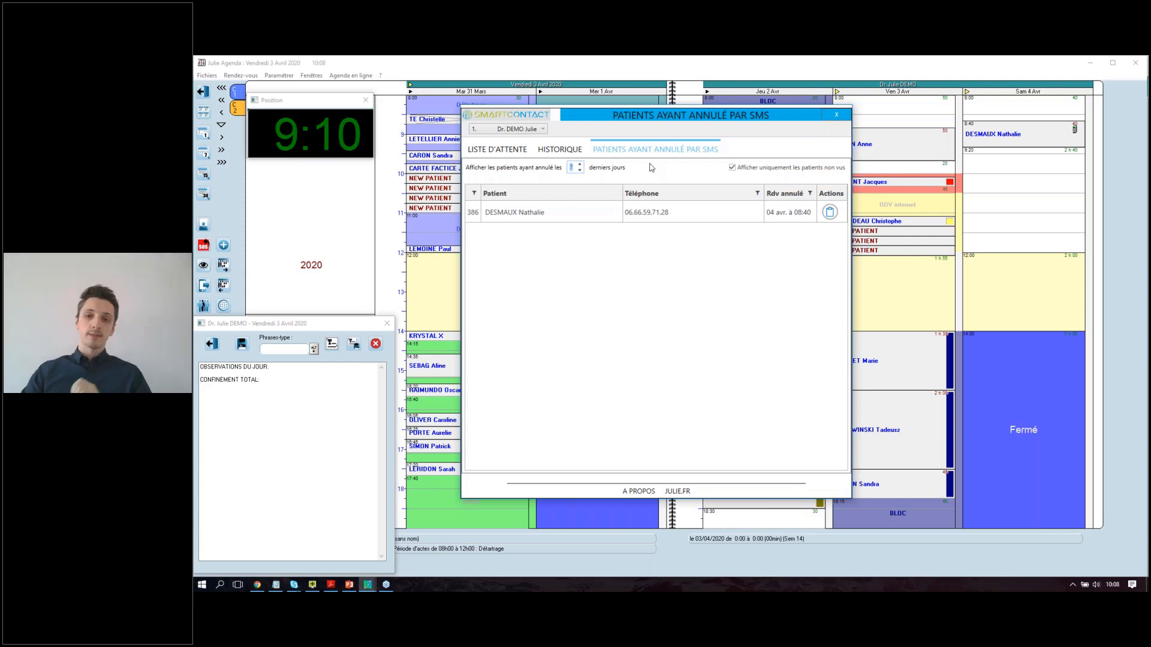
{"action": "left_click", "coordinate": [495, 151]}
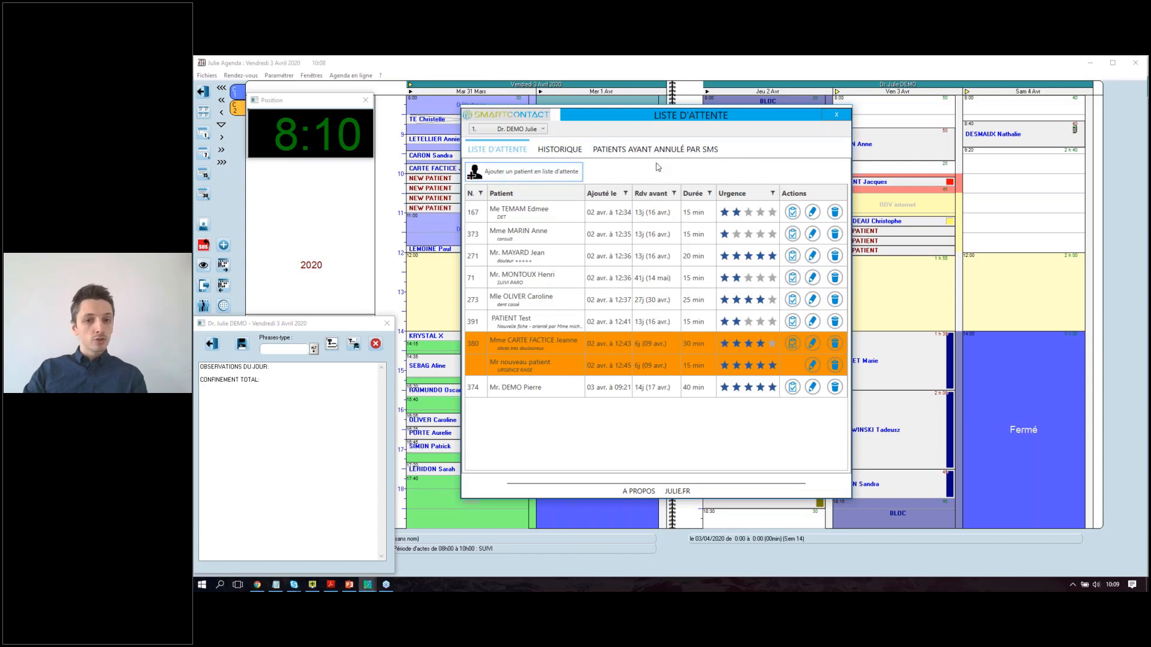
Start a new waiting-list entry and pick an existing patient through the name search.
{"action": "left_click", "coordinate": [556, 174]}
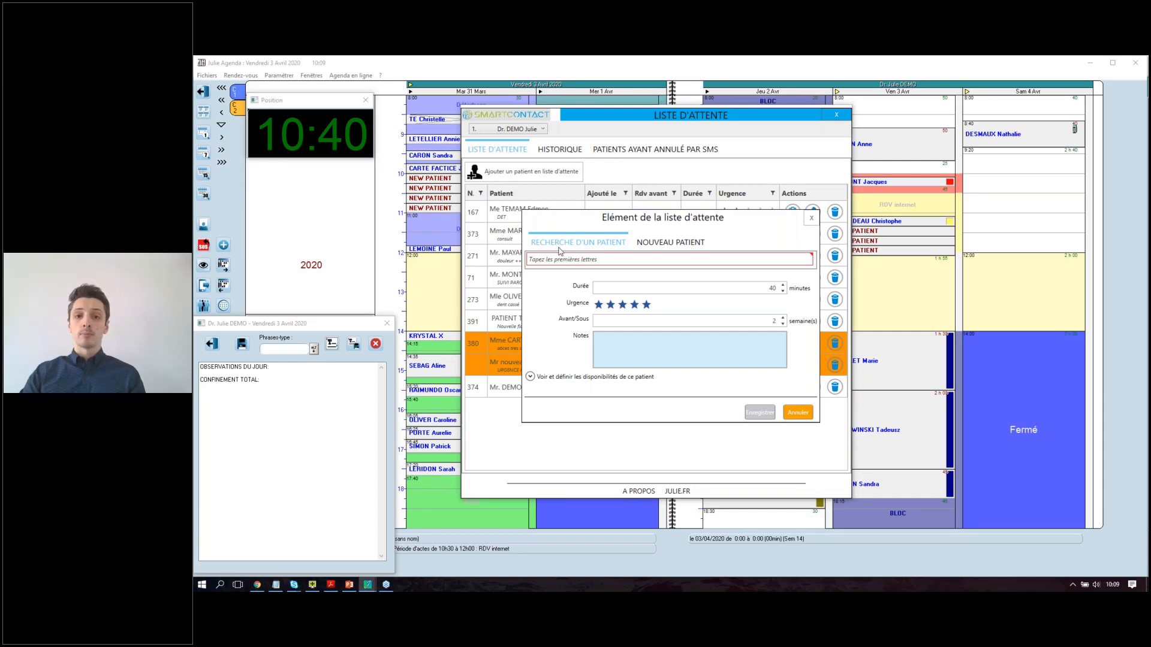
{"action": "left_click", "coordinate": [624, 255]}
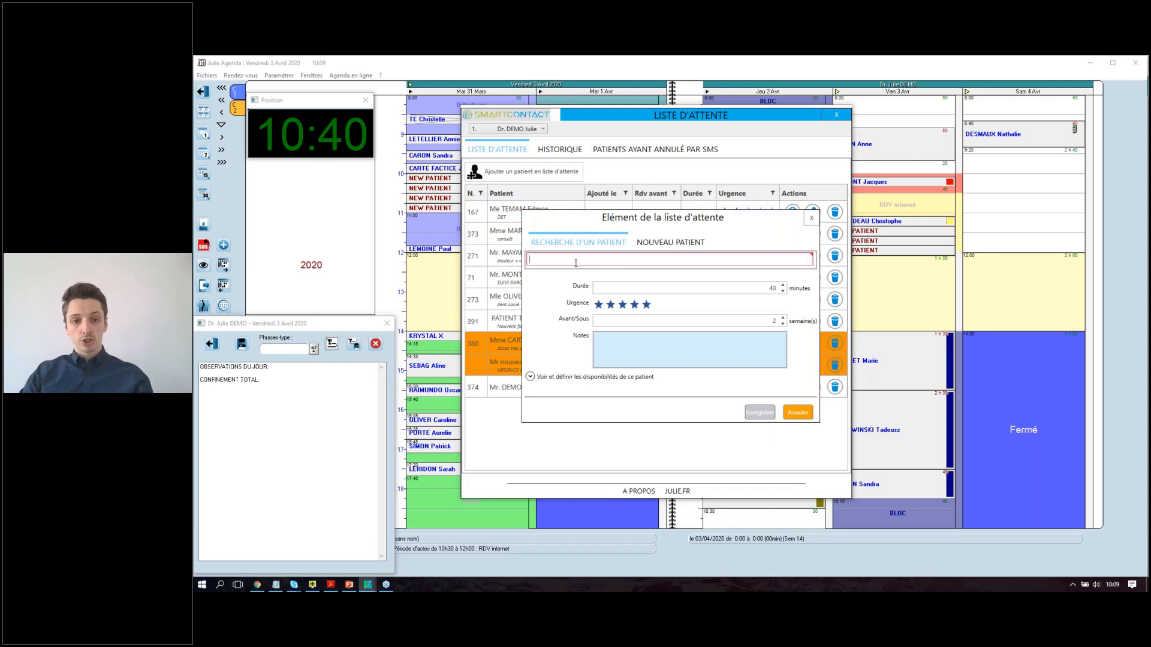
{"action": "type", "text": "des"}
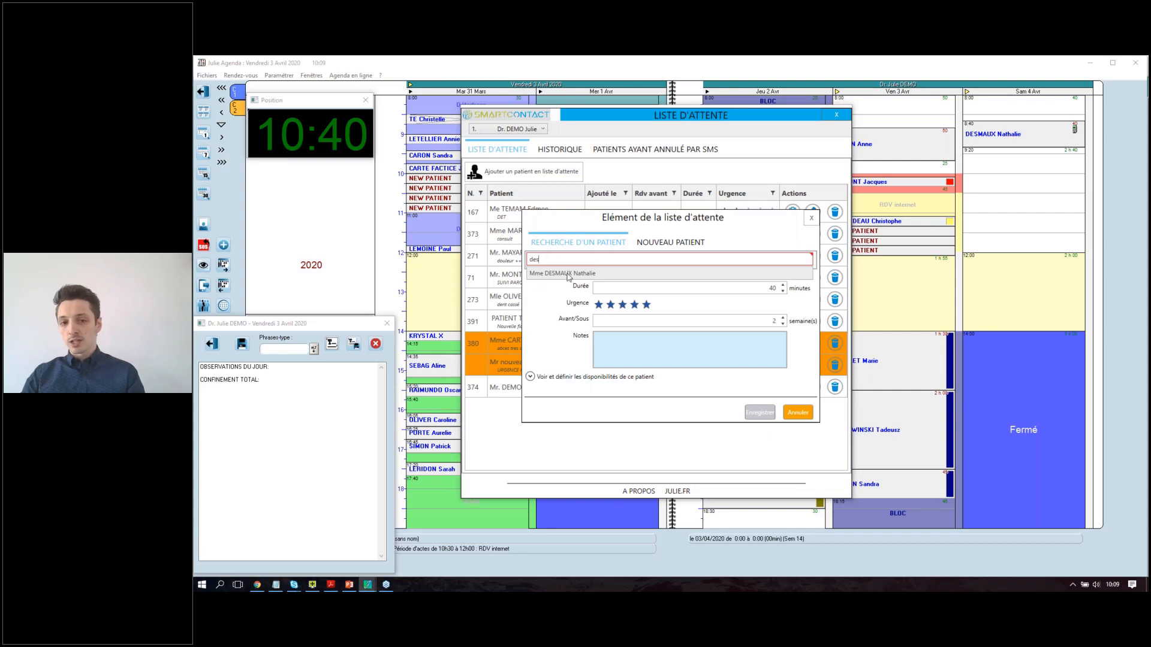
{"action": "left_click_drag", "start_coordinate": [552, 259], "coordinate": [514, 262]}
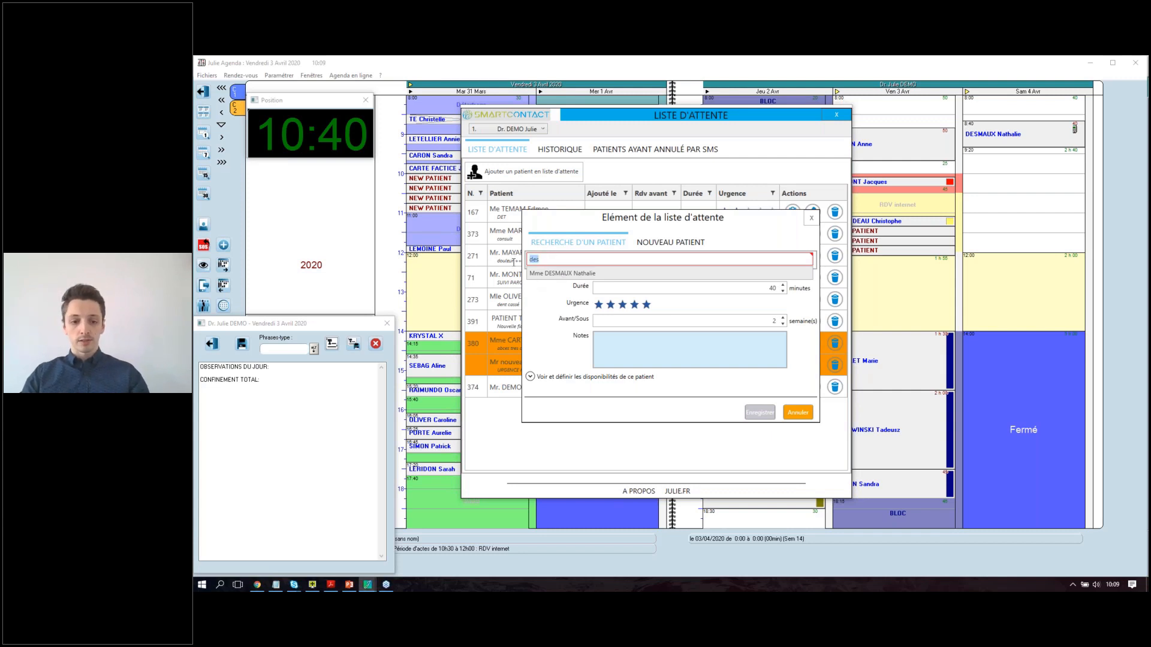
{"action": "type", "text": "carte"}
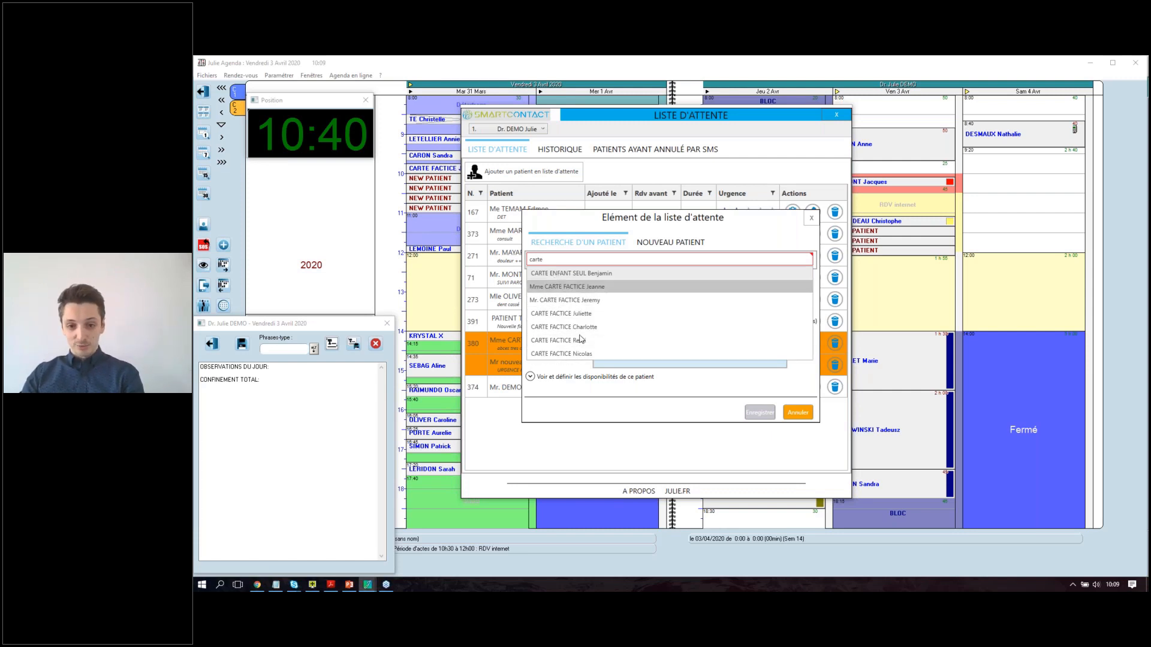
{"action": "left_click", "coordinate": [569, 300]}
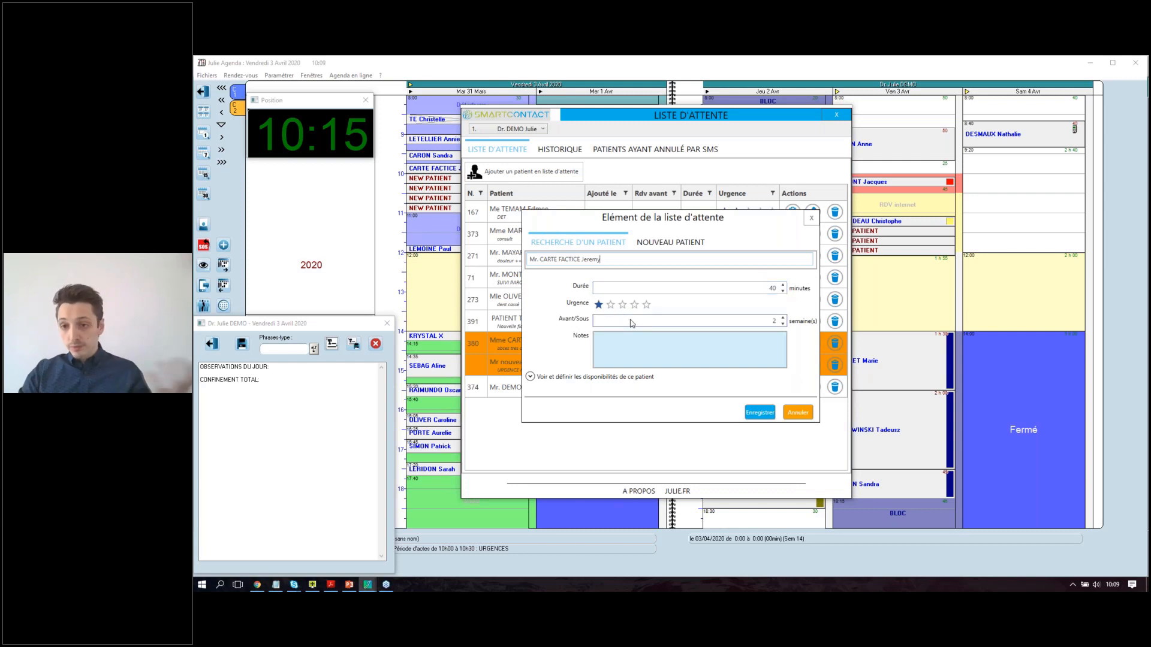
Set the entry's duration to 15 minutes and its urgency to one star.
{"action": "left_click", "coordinate": [783, 291]}
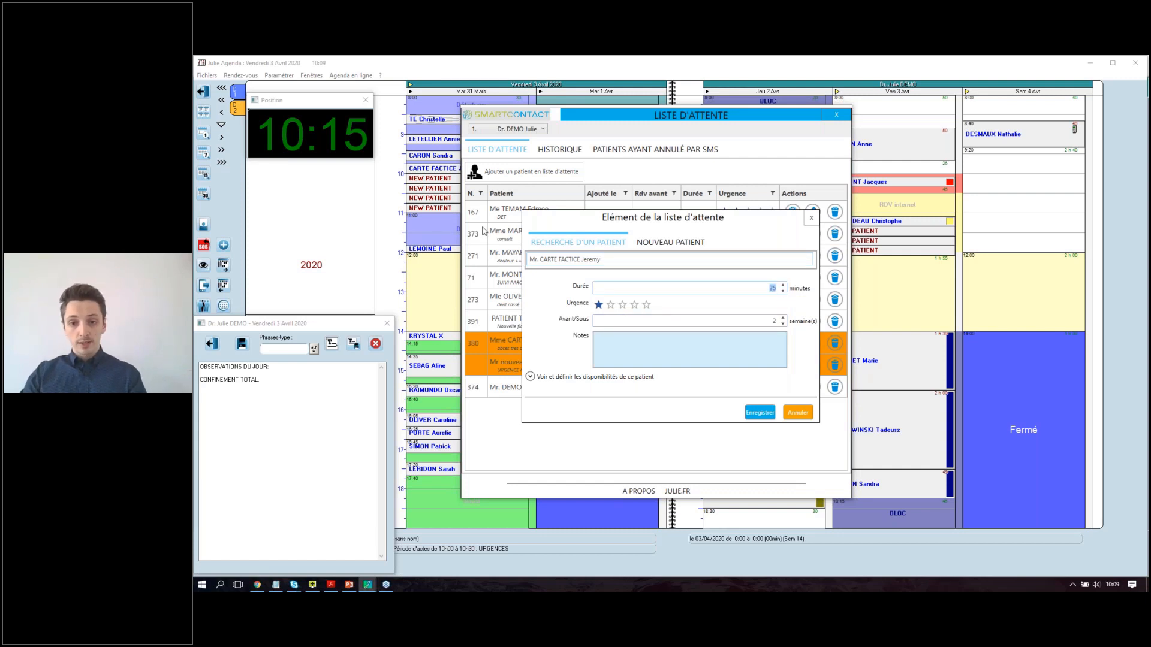
{"action": "left_click", "coordinate": [783, 291]}
{"action": "left_click", "coordinate": [782, 291]}
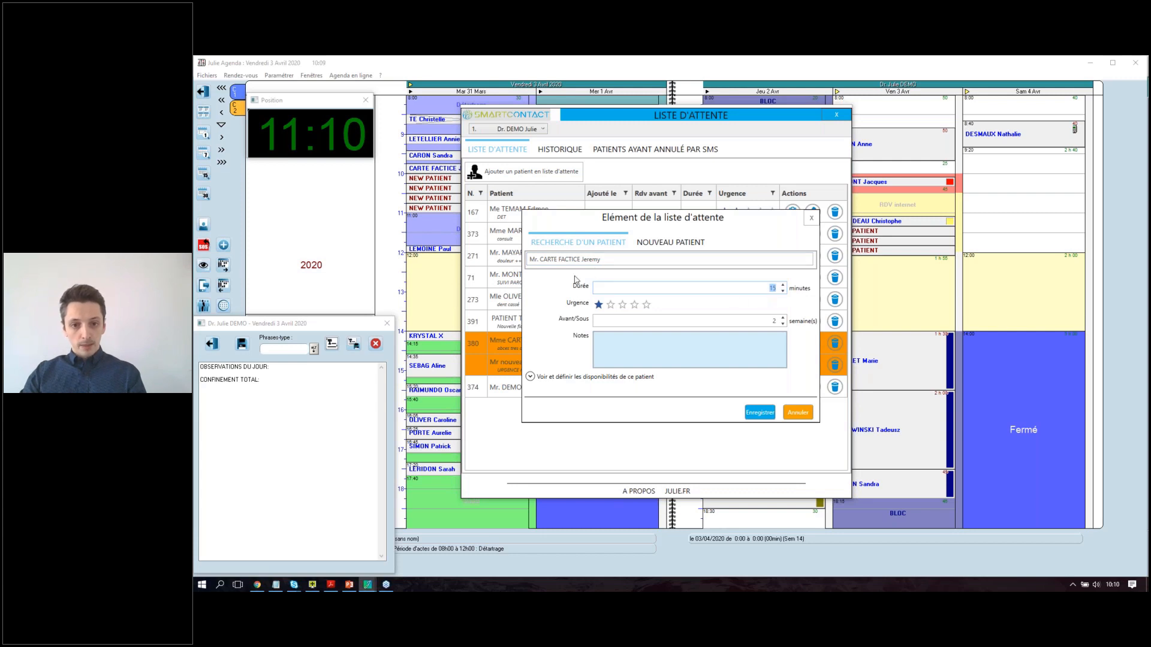
{"action": "left_click", "coordinate": [622, 304]}
{"action": "left_click", "coordinate": [600, 305]}
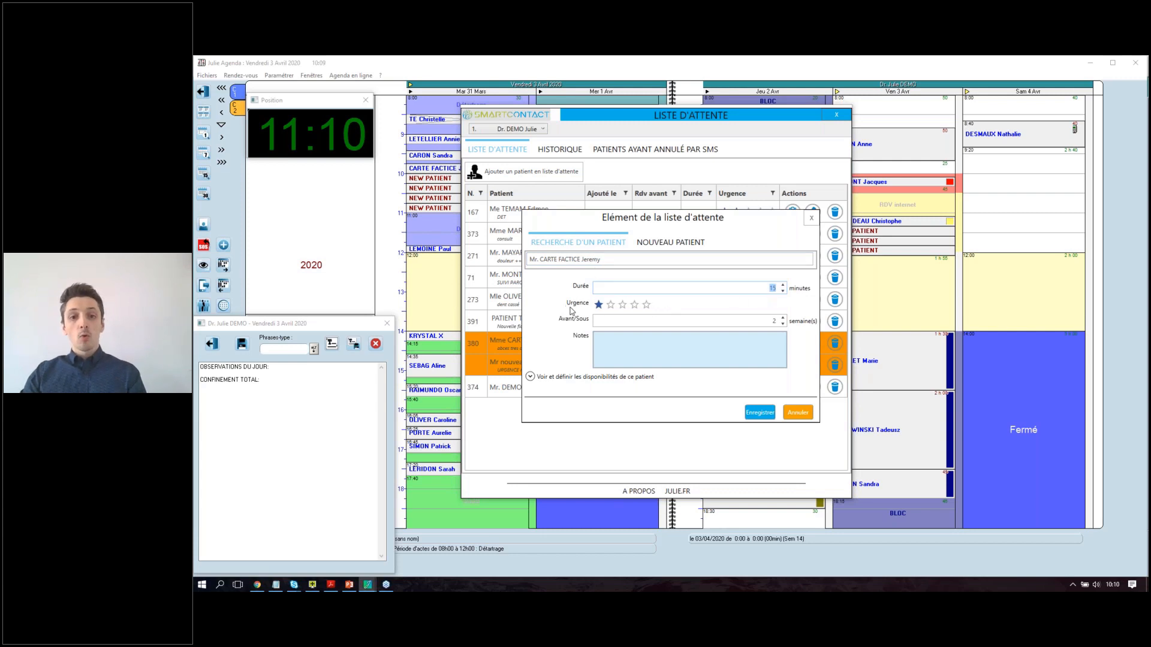
{"action": "left_click", "coordinate": [610, 305]}
{"action": "left_click", "coordinate": [647, 305]}
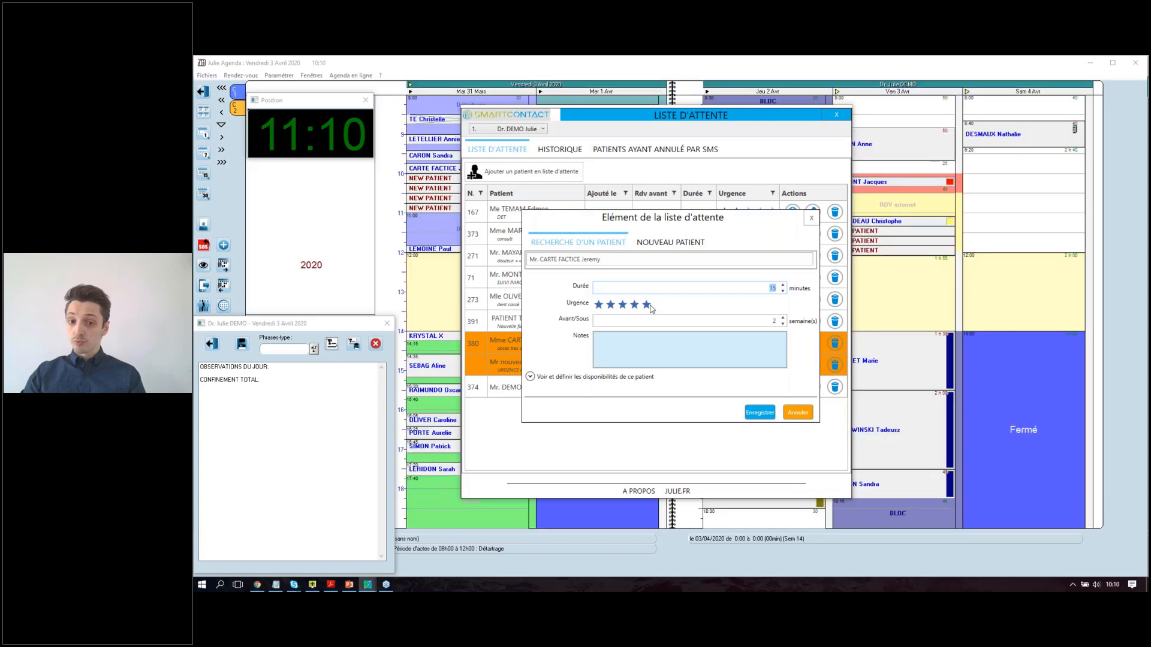
{"action": "left_click", "coordinate": [624, 305]}
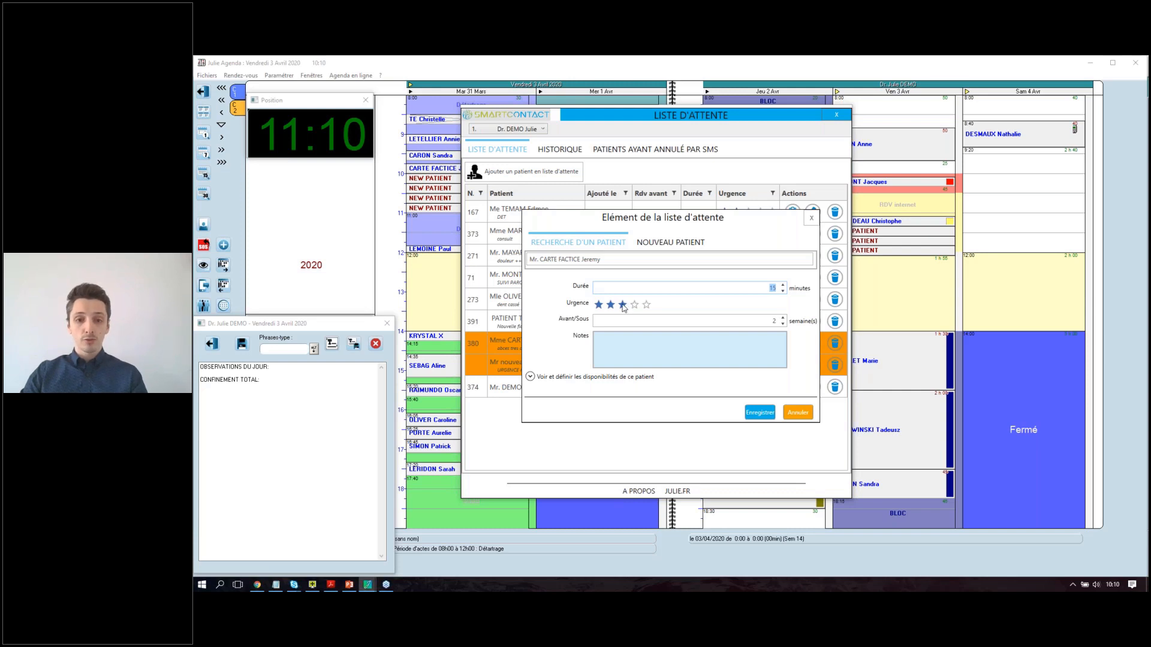
{"action": "left_click", "coordinate": [599, 305]}
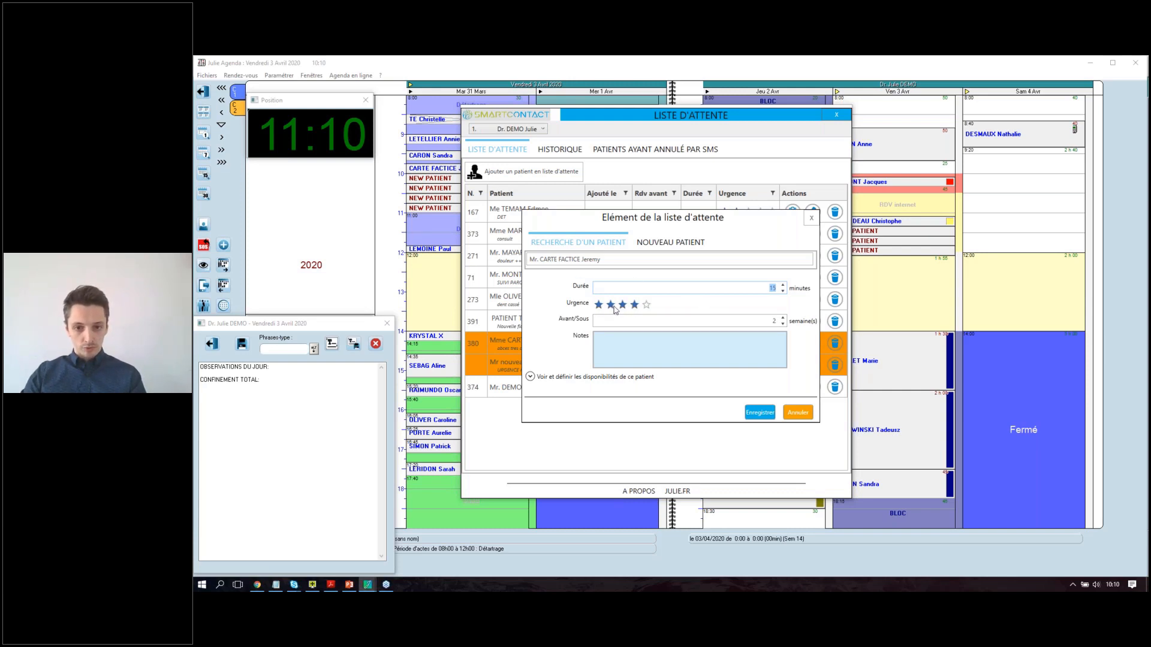
Raise the deadline to 6 weeks and check the weekday availability table.
{"action": "left_click", "coordinate": [782, 319]}
{"action": "left_click", "coordinate": [783, 318]}
{"action": "left_click", "coordinate": [783, 319]}
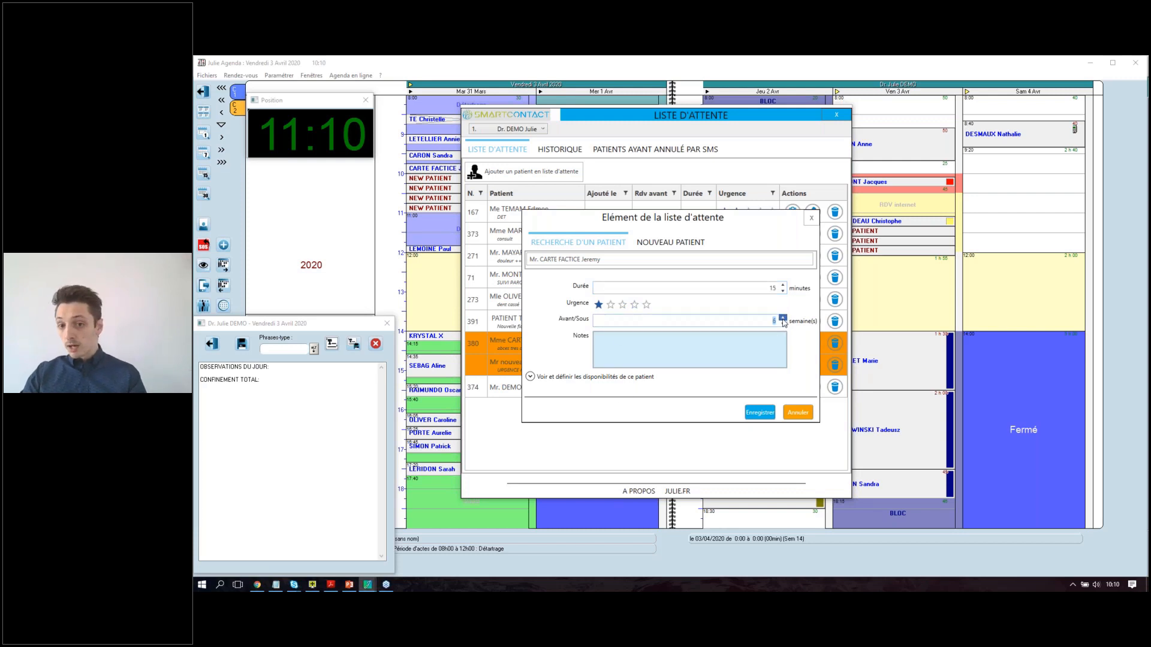
{"action": "left_click", "coordinate": [783, 318]}
{"action": "left_click", "coordinate": [783, 319]}
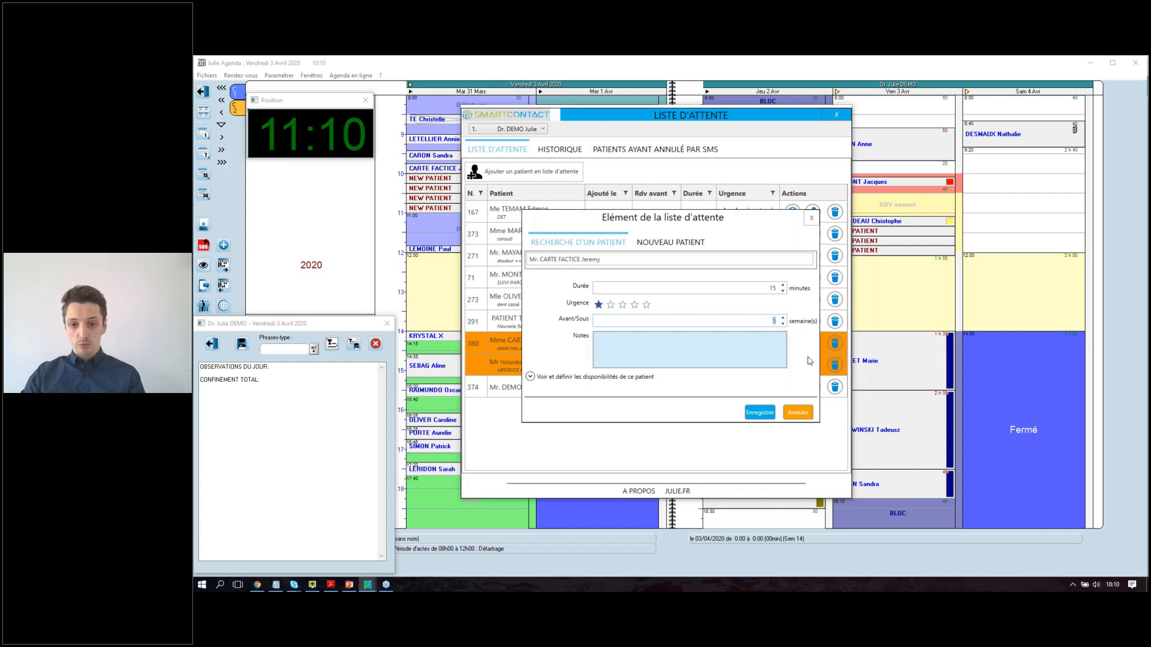
{"action": "left_click", "coordinate": [783, 319]}
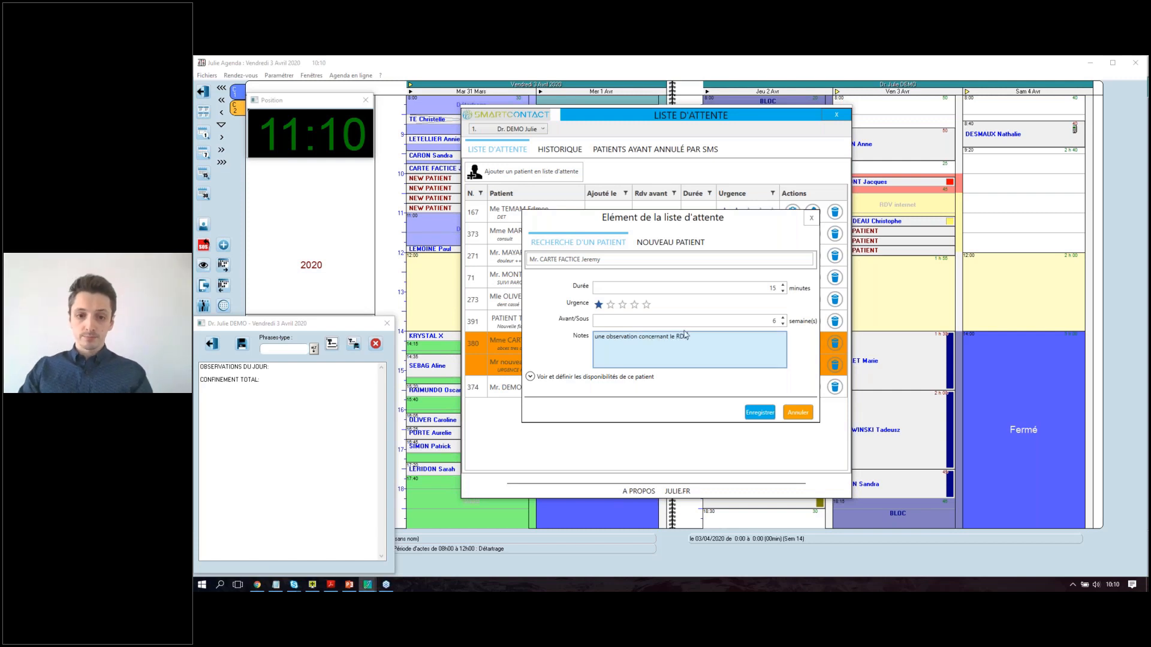
{"action": "left_click", "coordinate": [530, 378]}
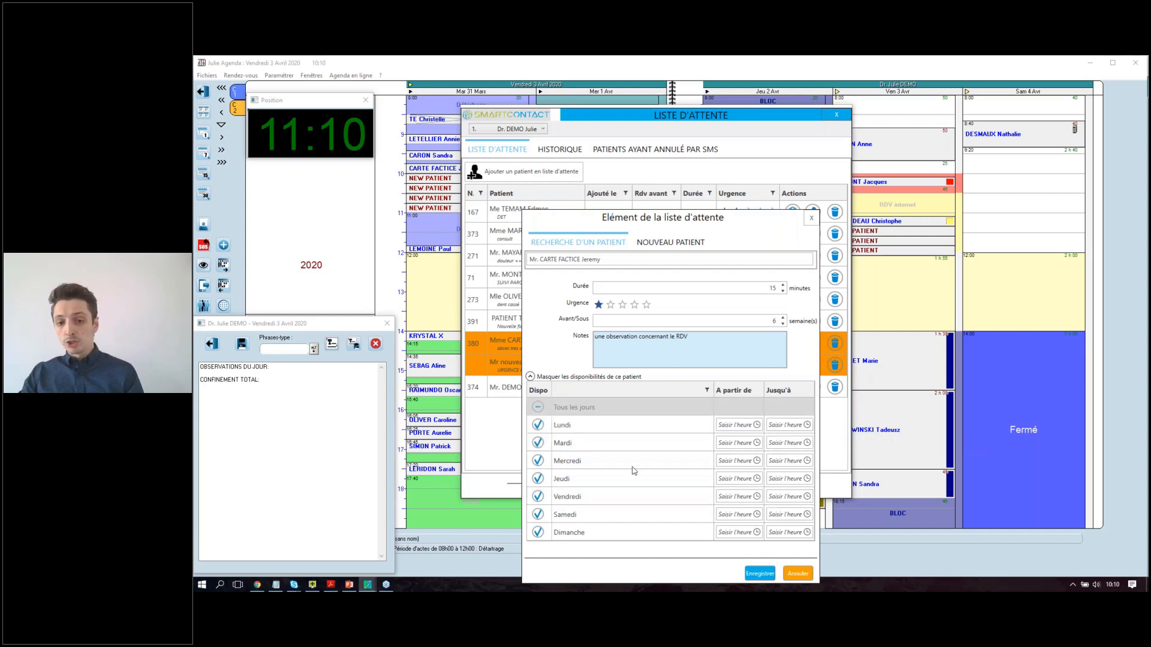
{"action": "left_click", "coordinate": [530, 377]}
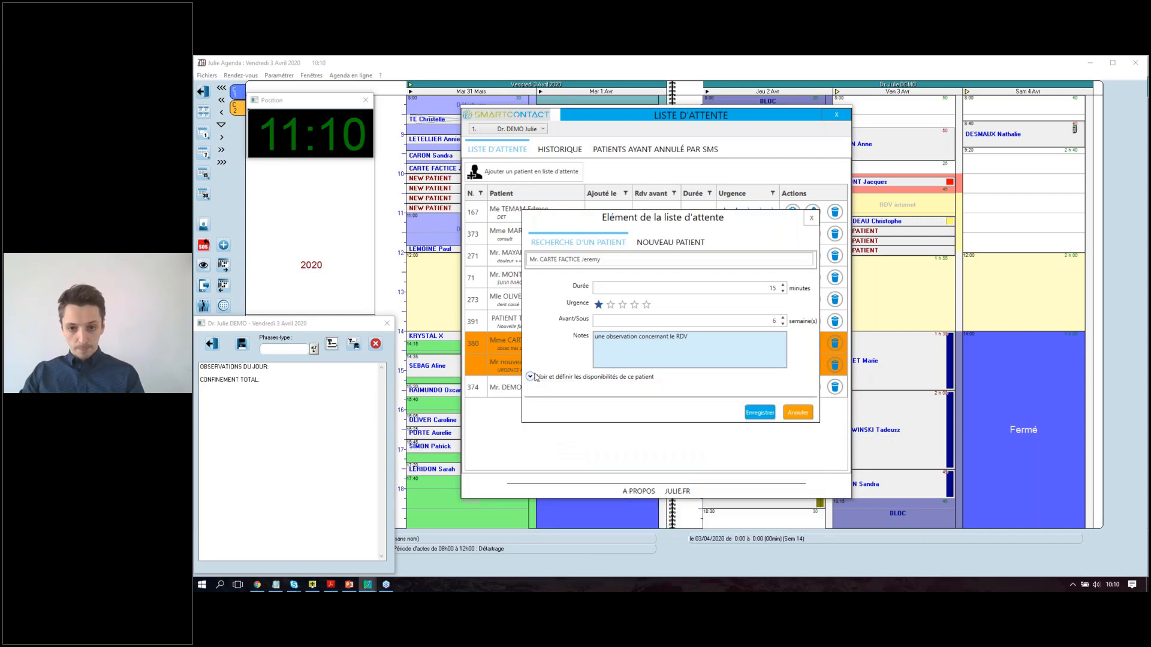
Save the new patient entry onto the waiting list.
{"action": "left_click", "coordinate": [768, 414]}
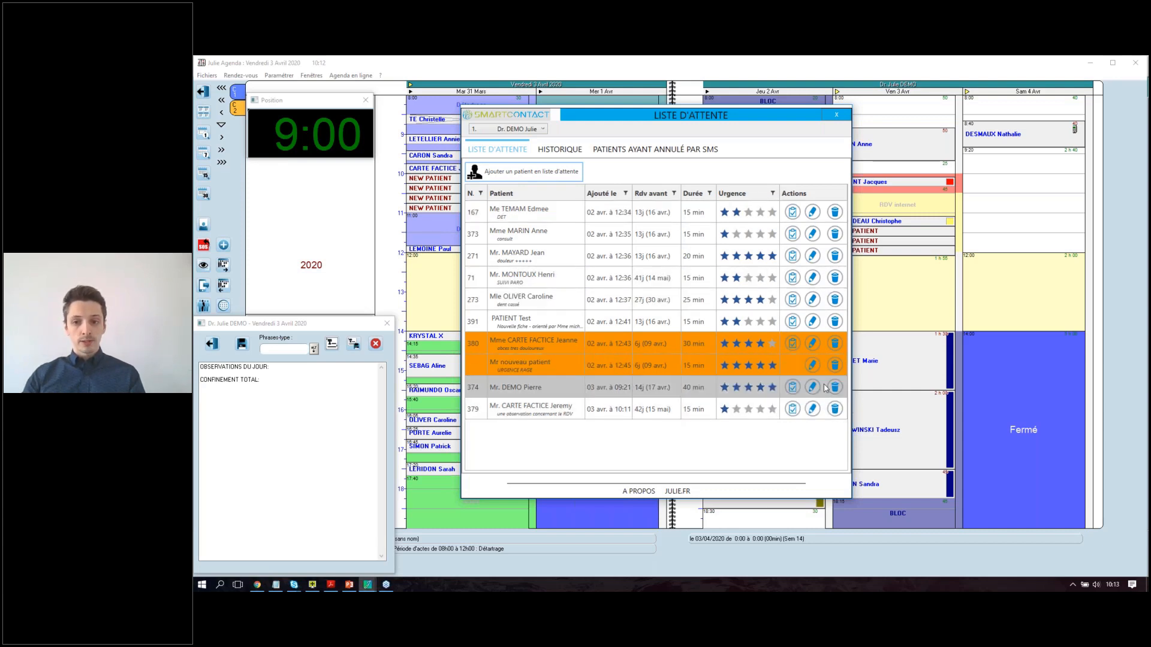
Open patient 374's file and medical history from the list, moving the list aside.
{"action": "left_click", "coordinate": [790, 389]}
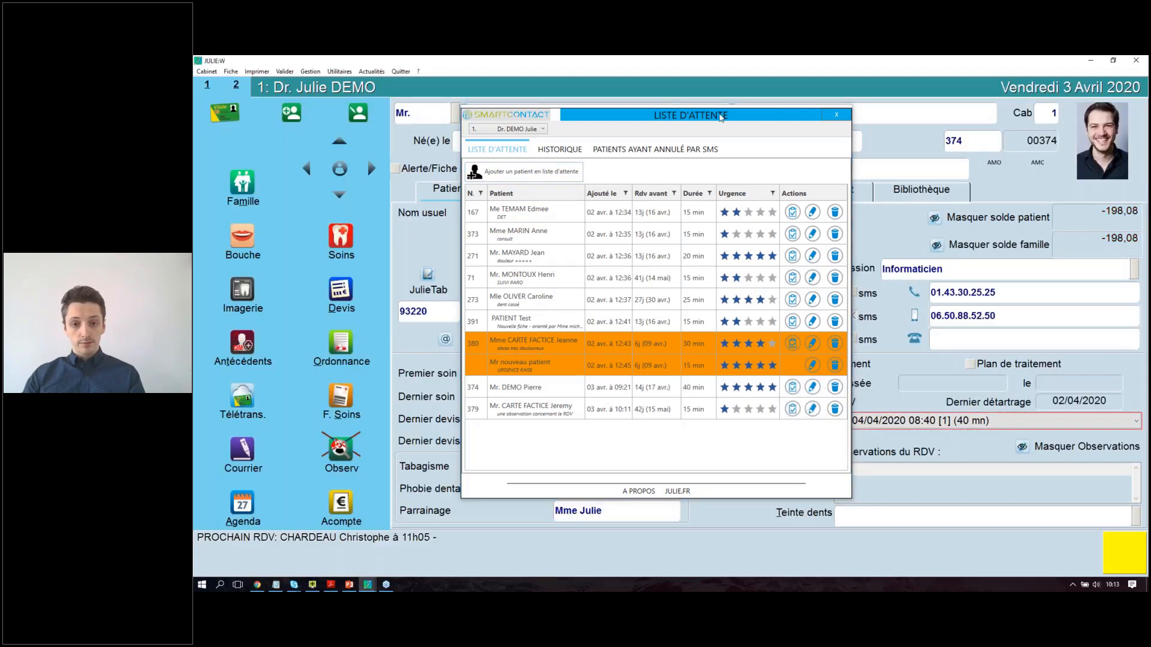
{"action": "left_click_drag", "start_coordinate": [749, 120], "coordinate": [707, 122]}
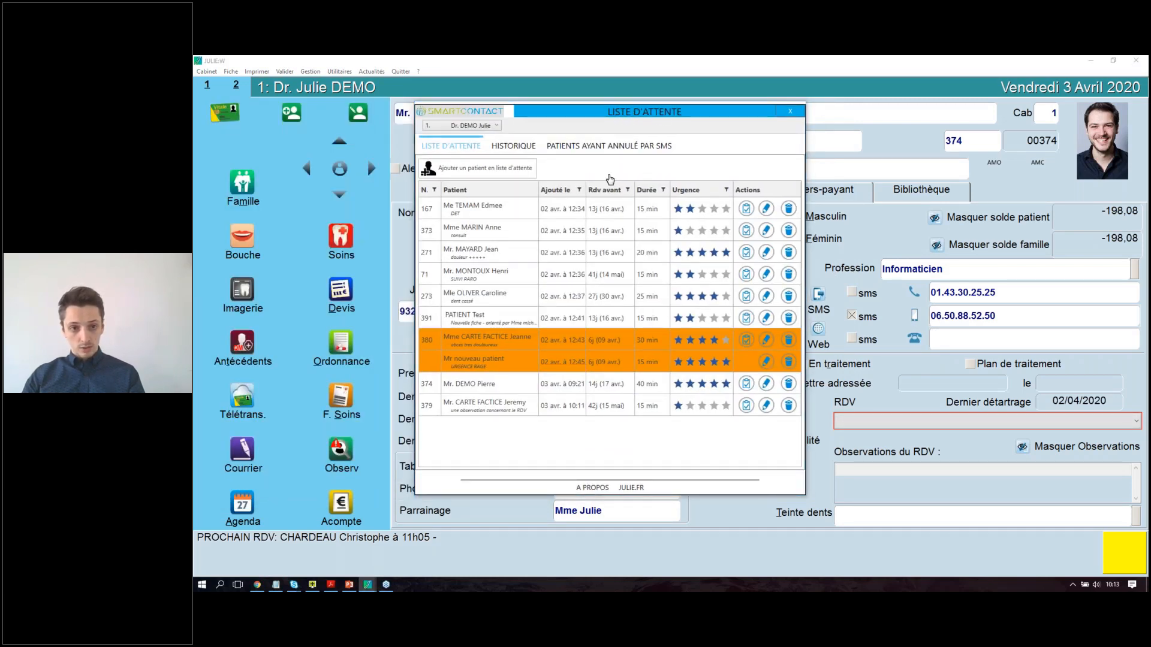
{"action": "left_click_drag", "start_coordinate": [645, 112], "coordinate": [820, 61]}
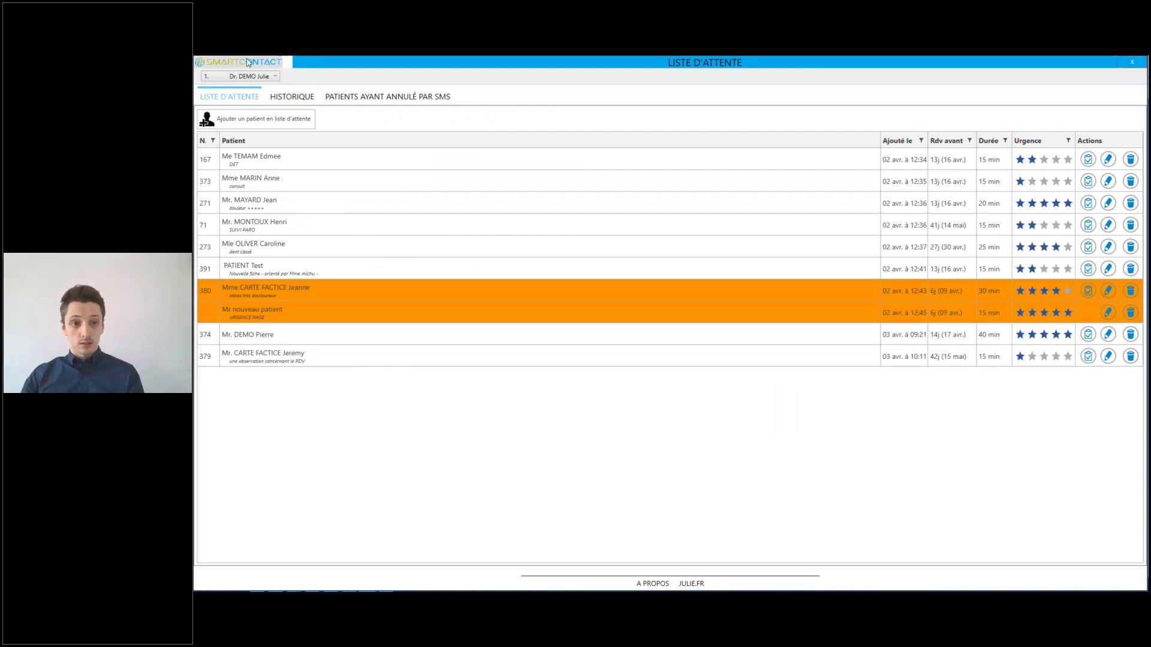
Close the waiting list and medical history and return to the weekly agenda.
{"action": "left_click", "coordinate": [1131, 62]}
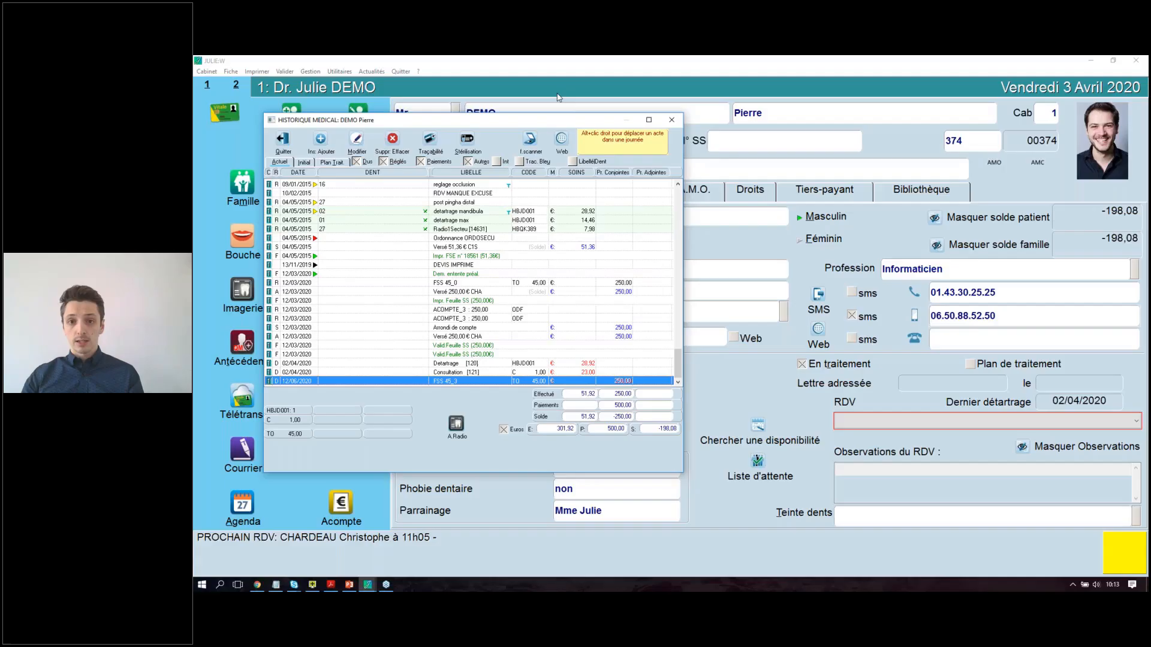
{"action": "left_click", "coordinate": [672, 120]}
{"action": "left_click", "coordinate": [257, 515]}
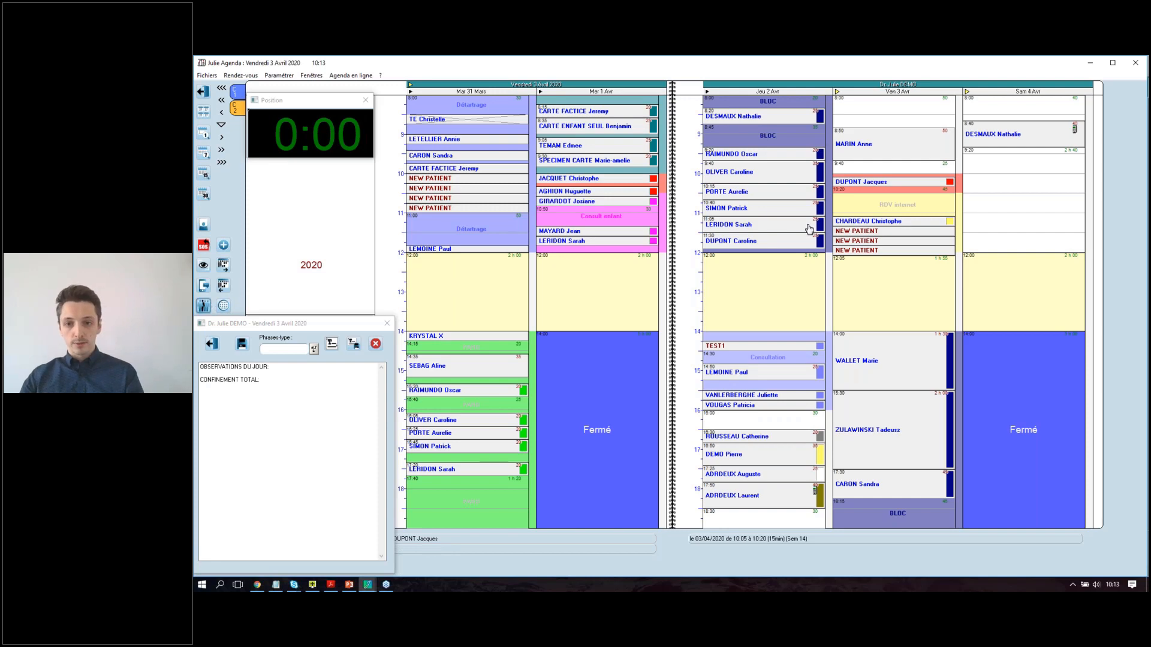
Reopen the SmartContact waiting list and stretch its window to full screen height.
{"action": "left_click", "coordinate": [203, 305]}
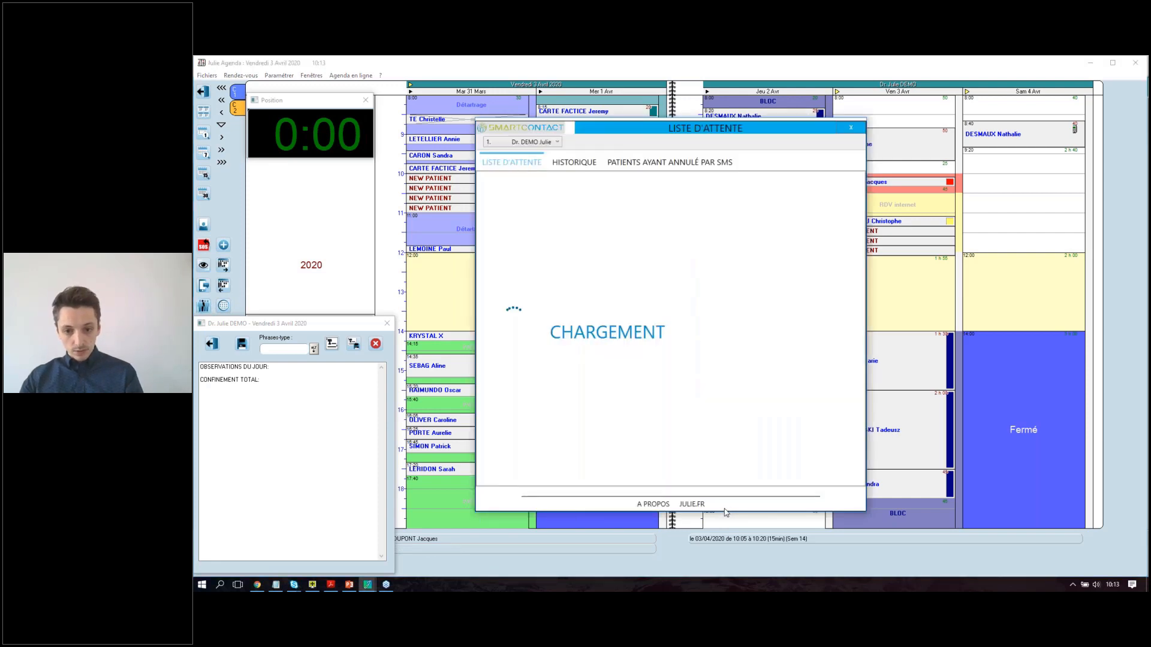
{"action": "left_click_drag", "start_coordinate": [752, 513], "coordinate": [751, 577]}
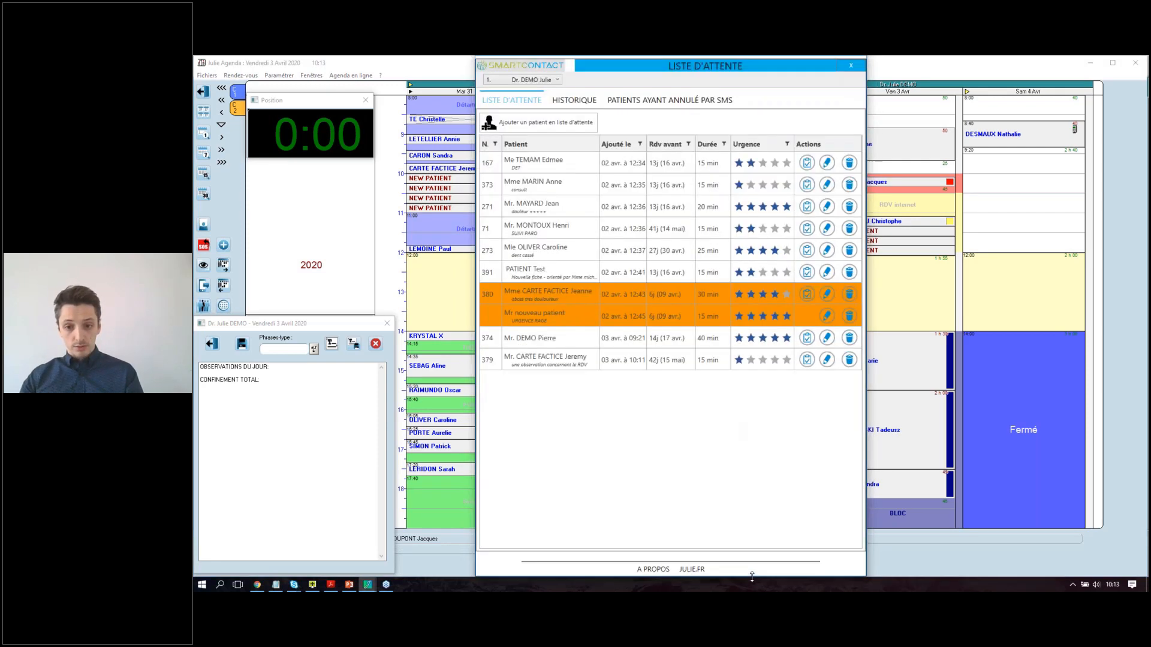
{"action": "left_click", "coordinate": [828, 294]}
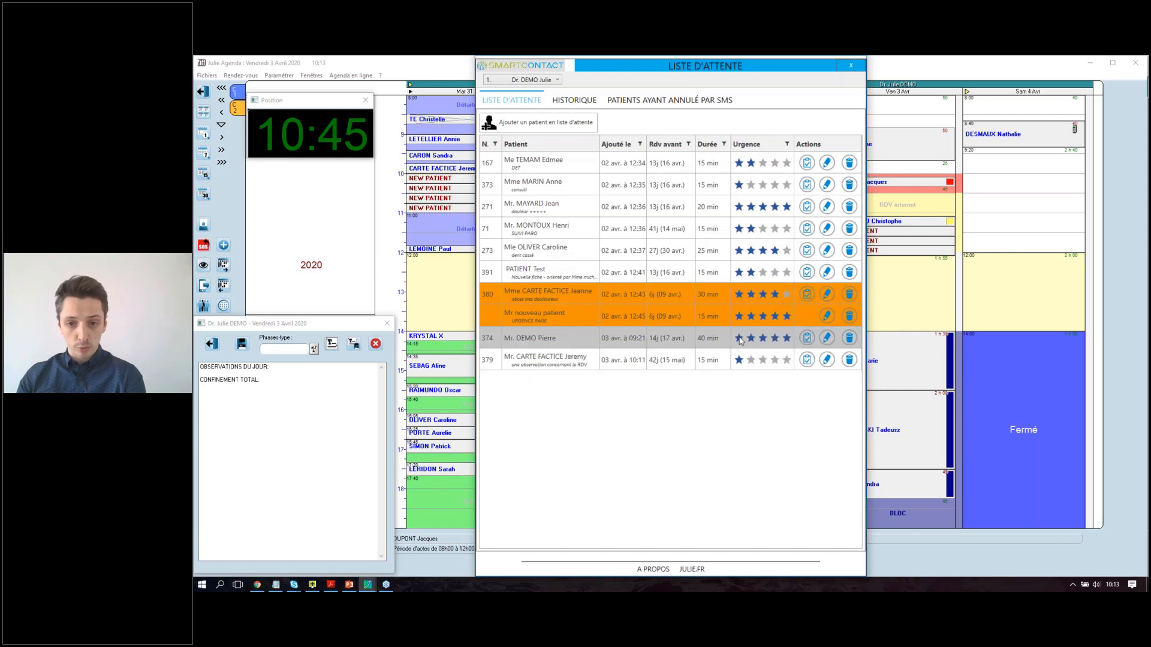
Change patient 374's entry to 30 minutes with two-star urgency and save it.
{"action": "left_click", "coordinate": [827, 338]}
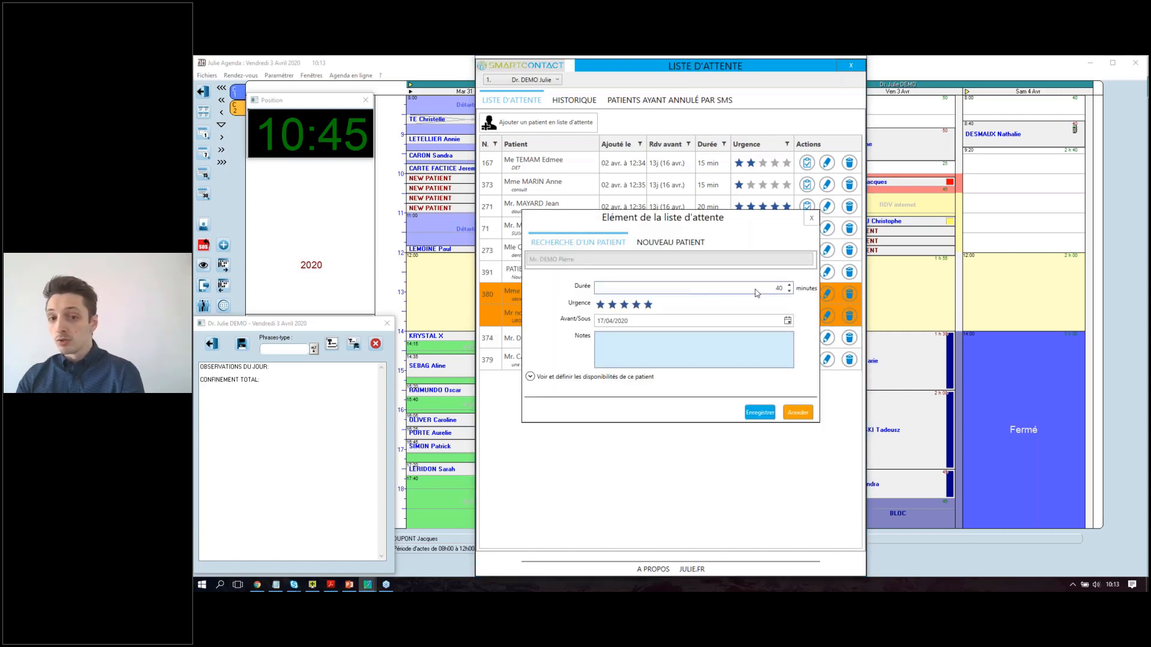
{"action": "left_click", "coordinate": [790, 291]}
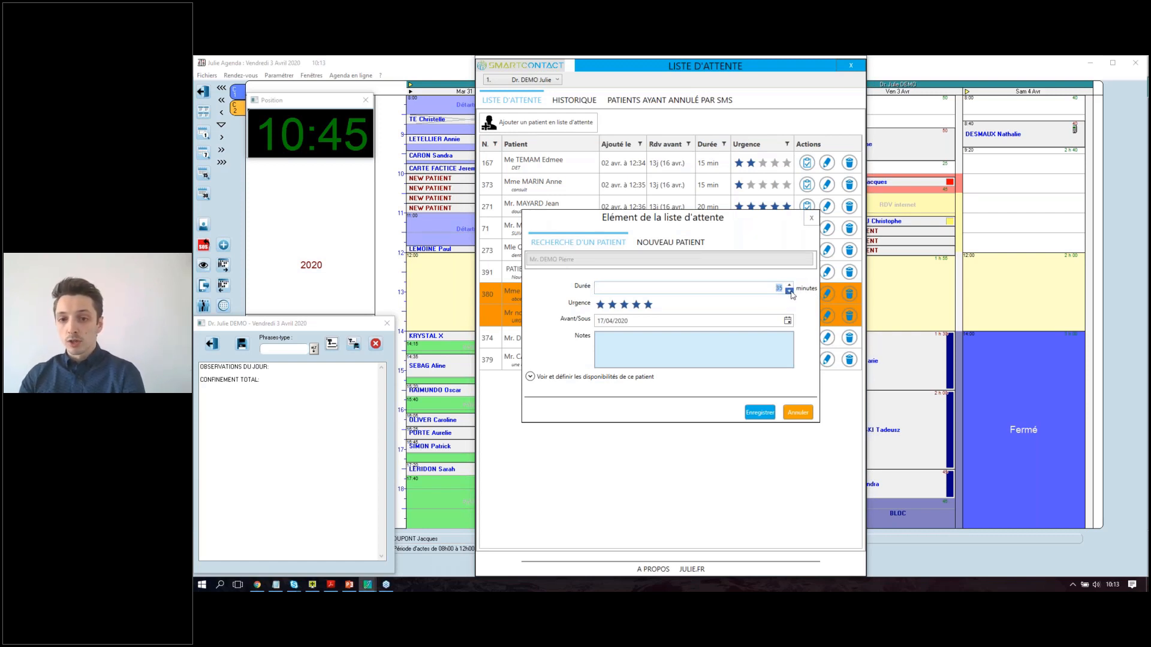
{"action": "left_click", "coordinate": [789, 291]}
{"action": "left_click", "coordinate": [612, 305]}
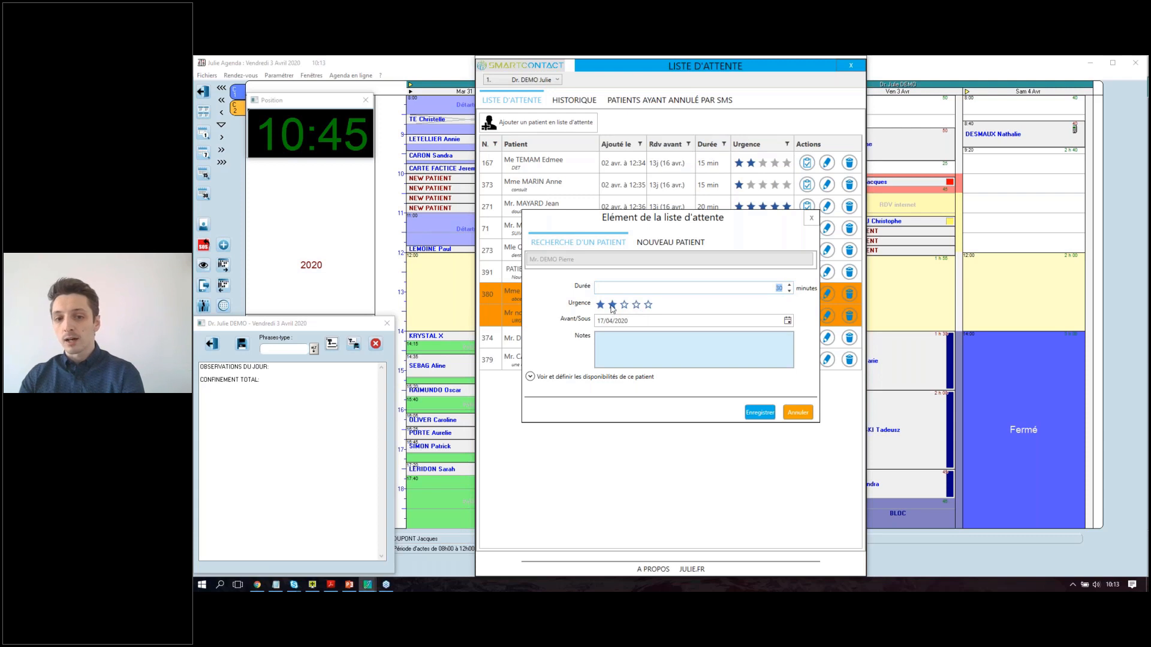
{"action": "left_click", "coordinate": [760, 412]}
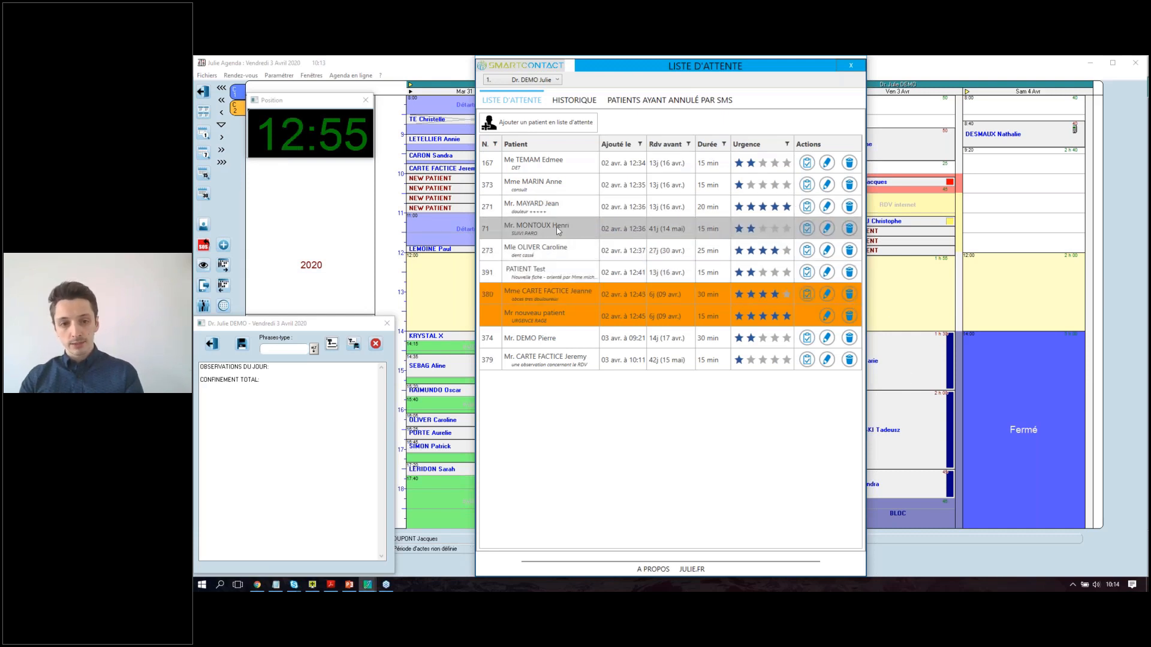
Delete patient 71 from the waiting list, then expand the details of patients 379 and 374.
{"action": "left_click", "coordinate": [849, 229]}
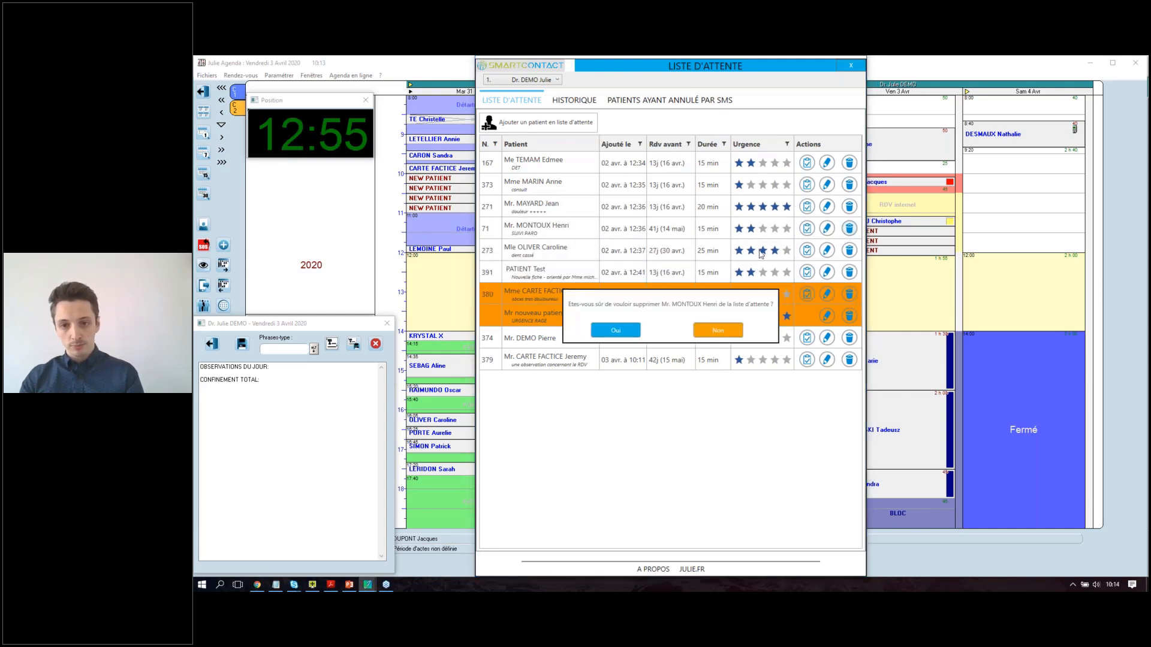
{"action": "left_click", "coordinate": [616, 330]}
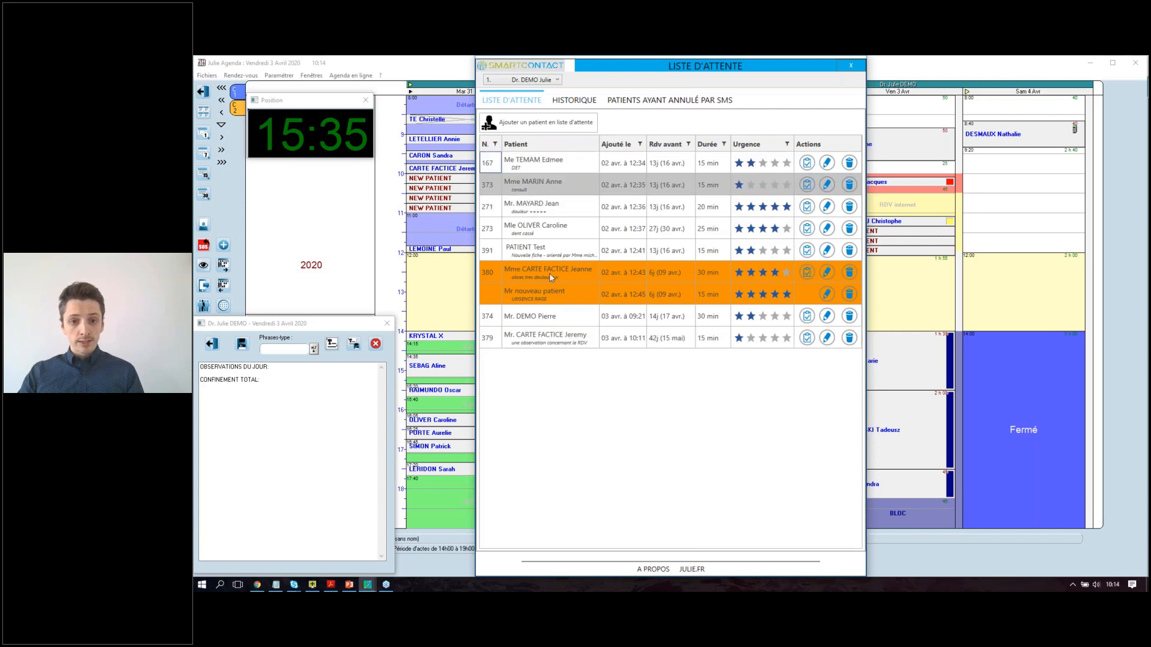
{"action": "left_click", "coordinate": [528, 343]}
{"action": "left_click", "coordinate": [523, 316]}
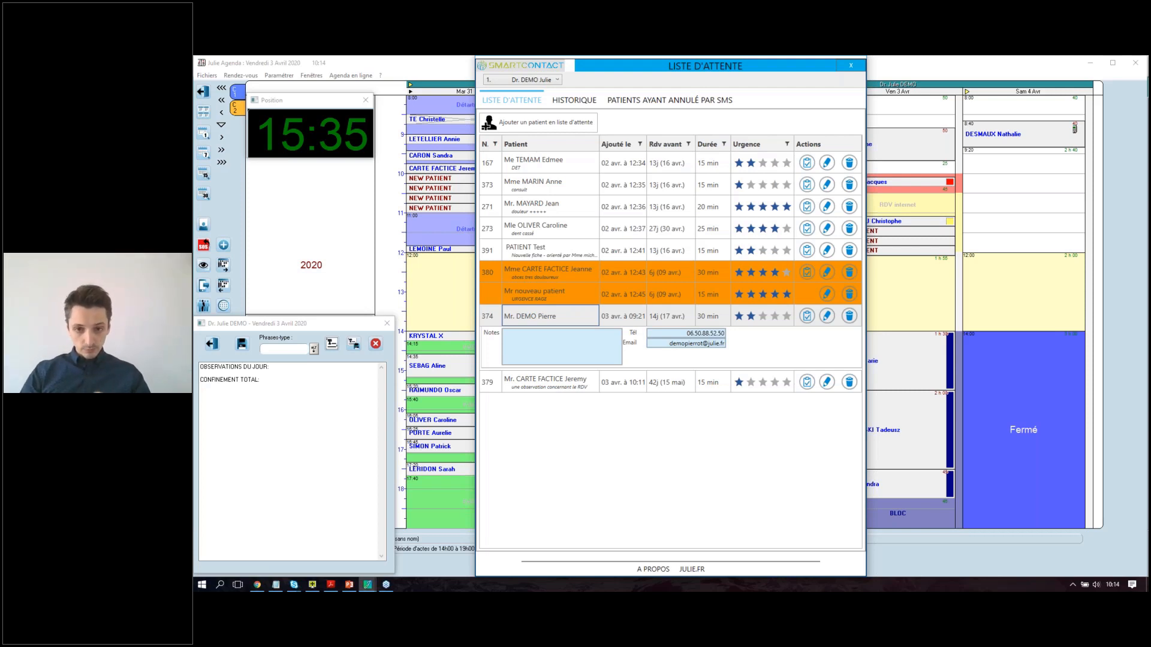
Expand patient 380's row, then the PATIENT Test (391) row with its referral note.
{"action": "left_click", "coordinate": [606, 276]}
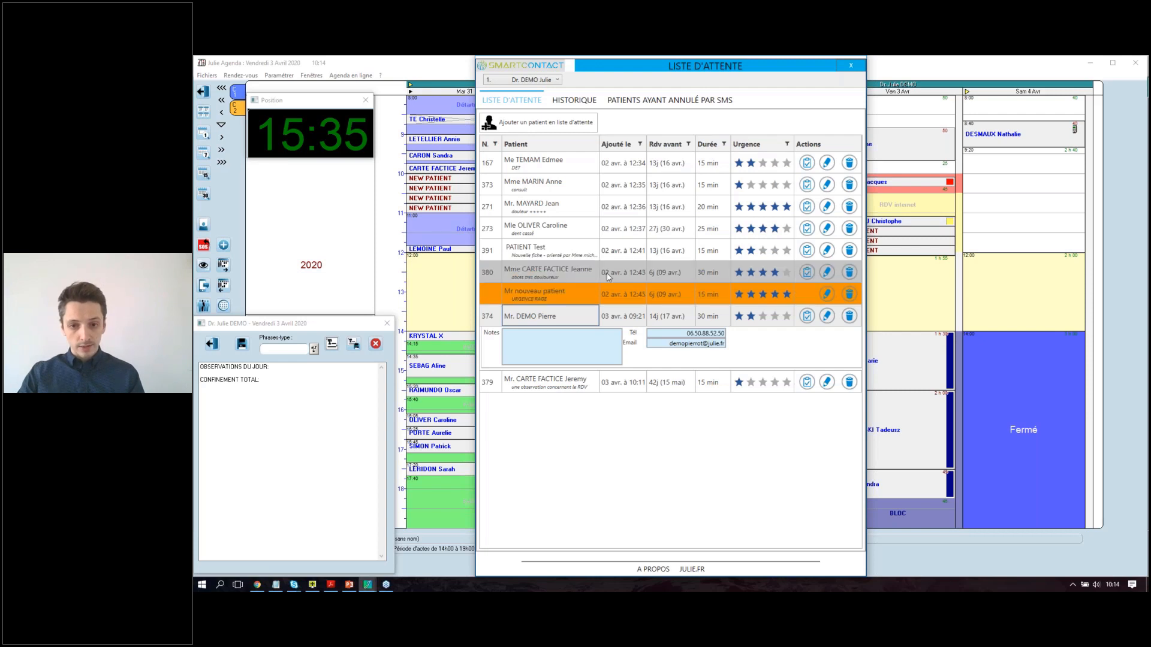
{"action": "left_click", "coordinate": [590, 255]}
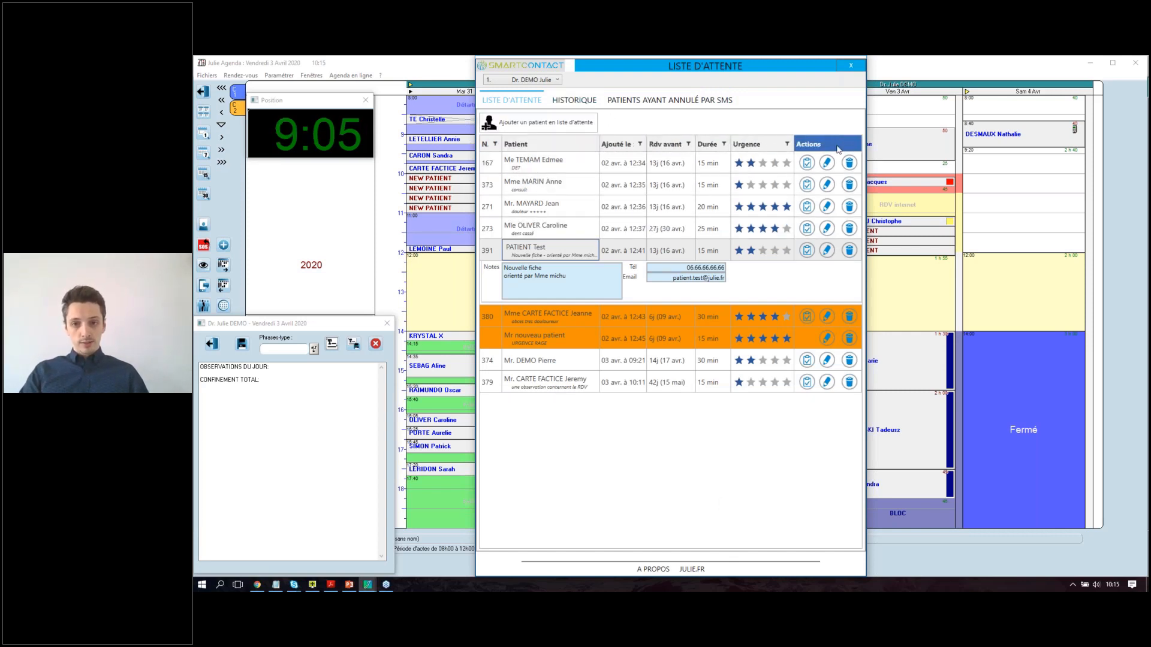
Sort the waiting list by Urgence, toggling between lowest and highest first.
{"action": "left_click", "coordinate": [768, 146]}
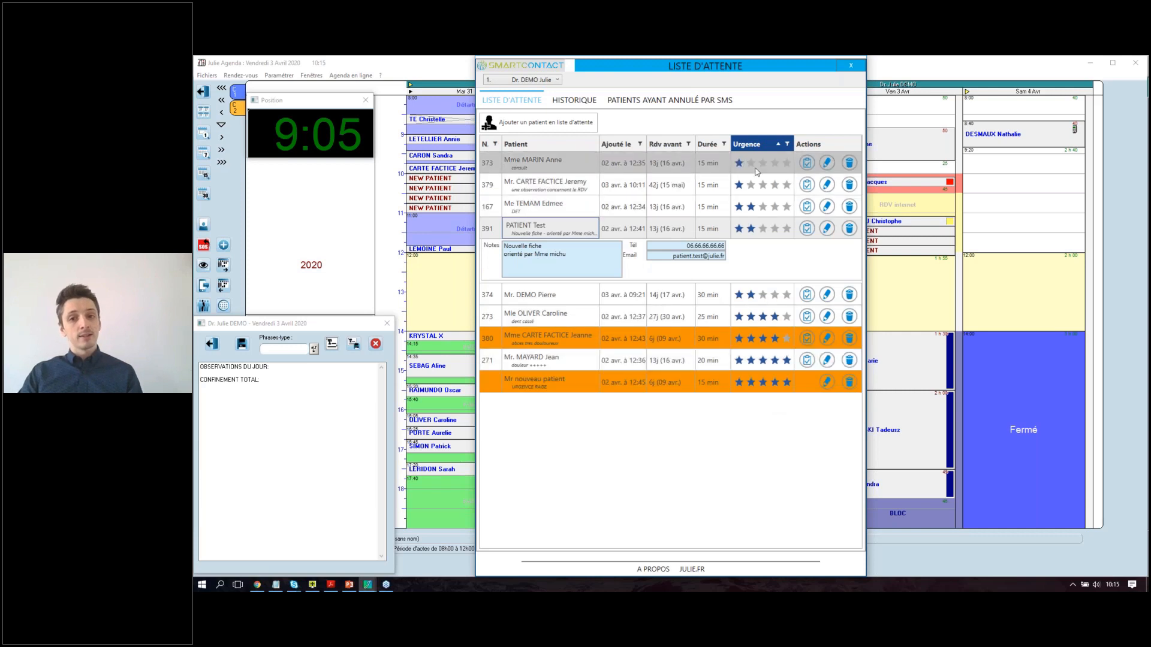
{"action": "left_click", "coordinate": [759, 142]}
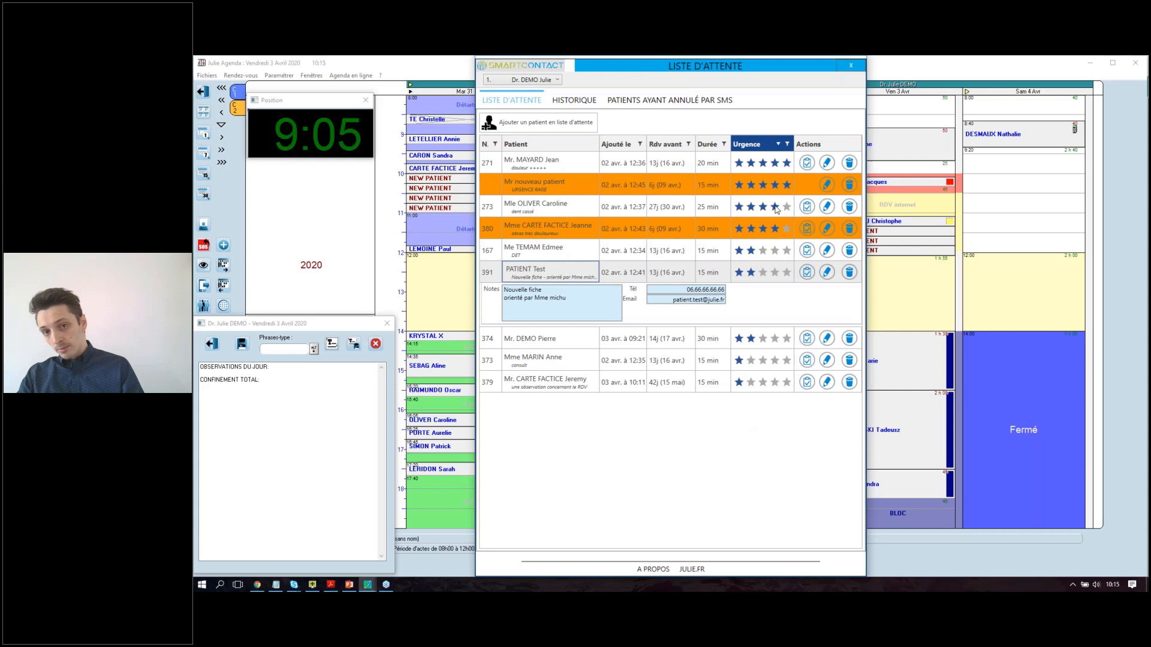
{"action": "left_click", "coordinate": [743, 144]}
{"action": "left_click", "coordinate": [753, 145]}
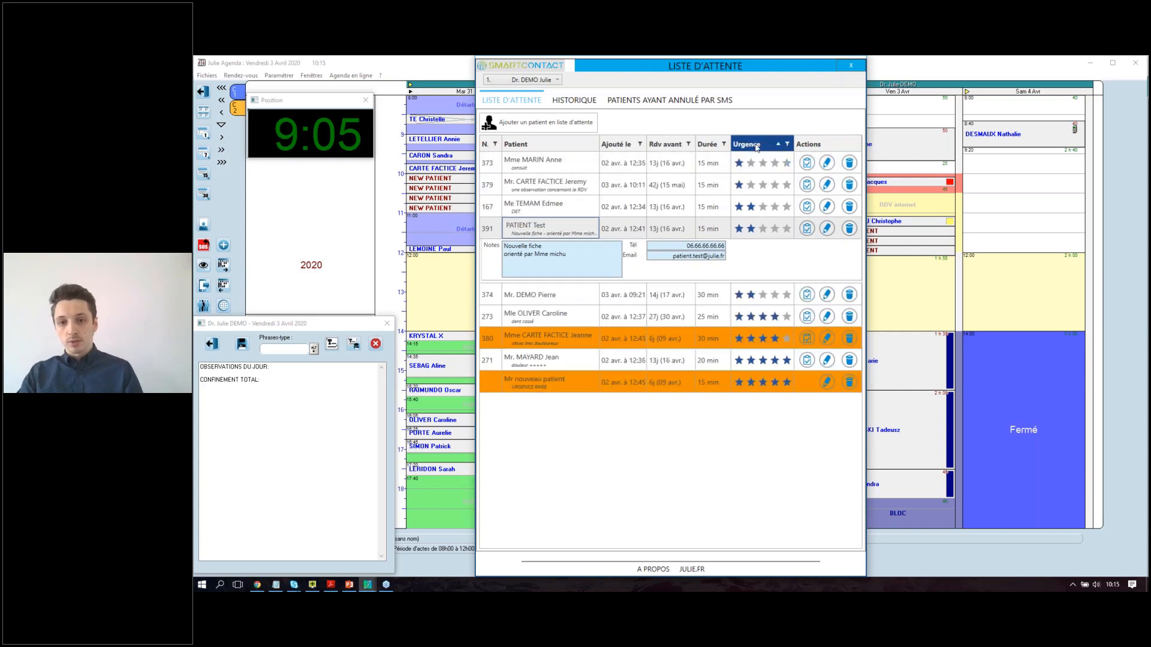
{"action": "left_click", "coordinate": [756, 146]}
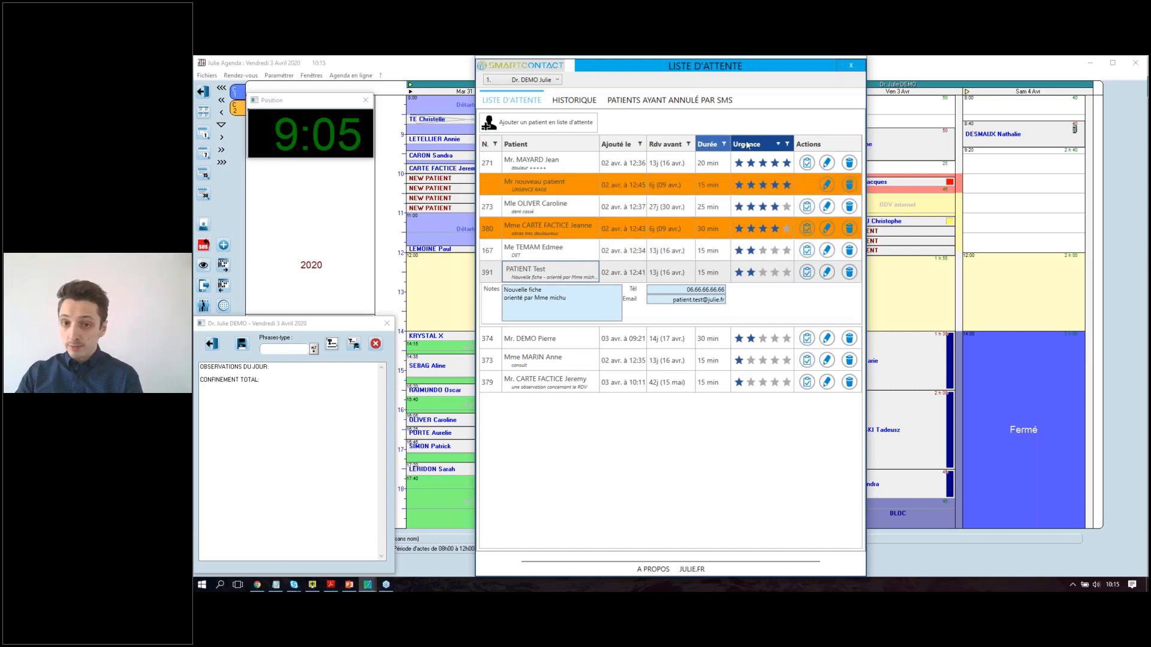
Sort by Durée and Rdv avant, settle on Ajouté le newest first, and open the urgency filter.
{"action": "left_click", "coordinate": [713, 143]}
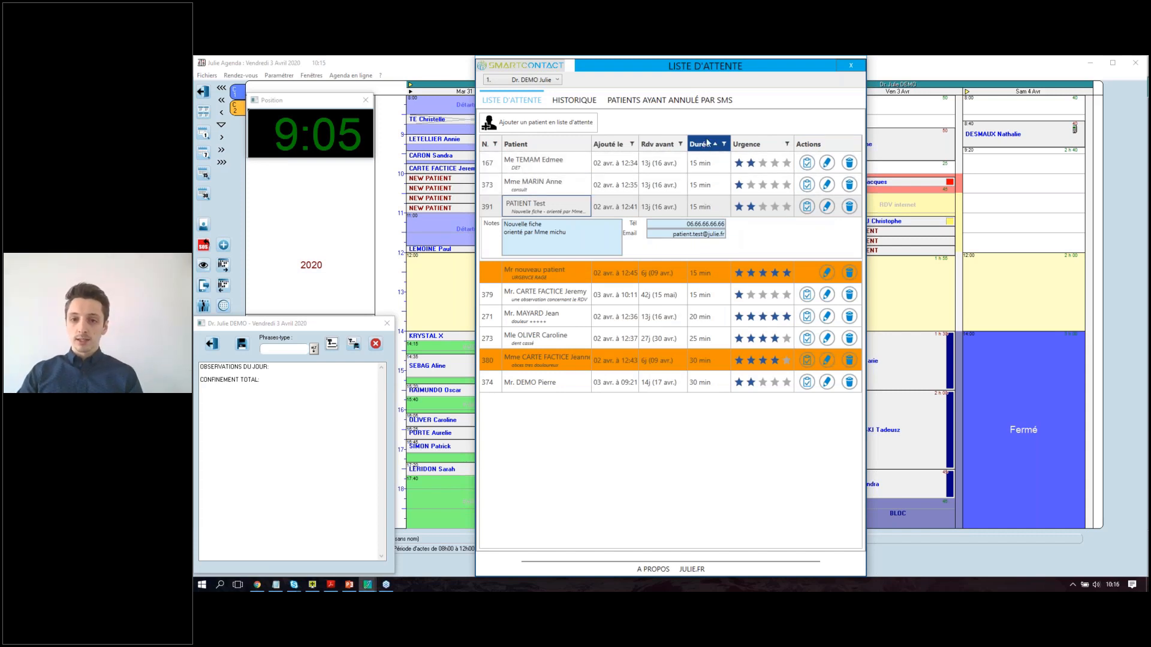
{"action": "left_click", "coordinate": [706, 144]}
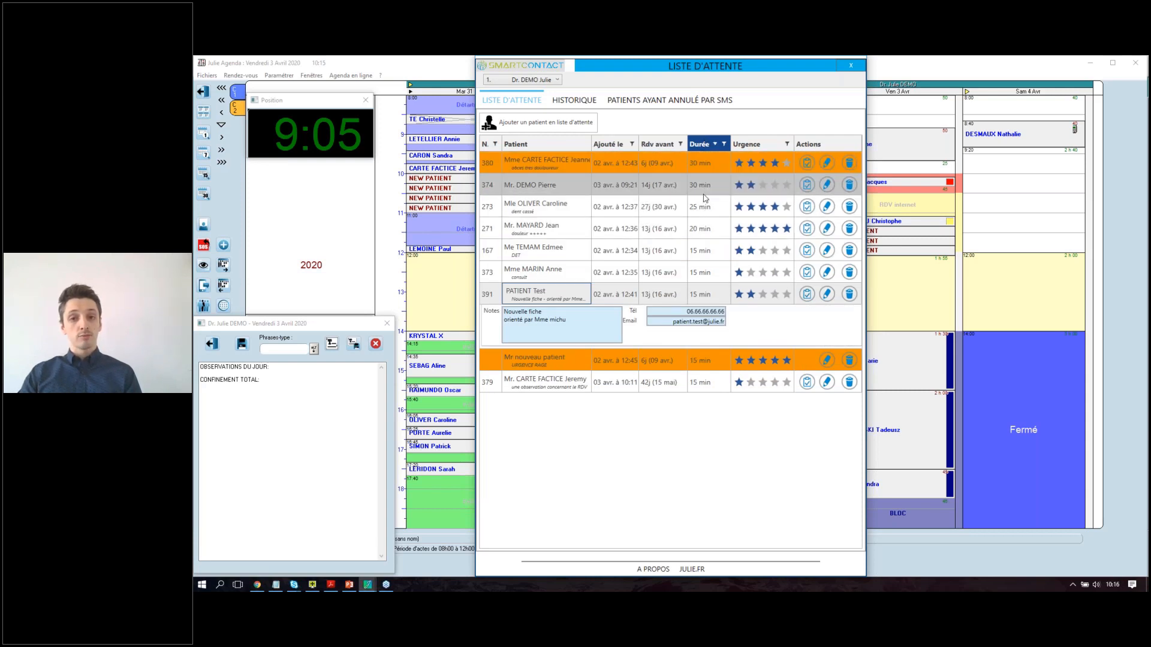
{"action": "left_click", "coordinate": [649, 144]}
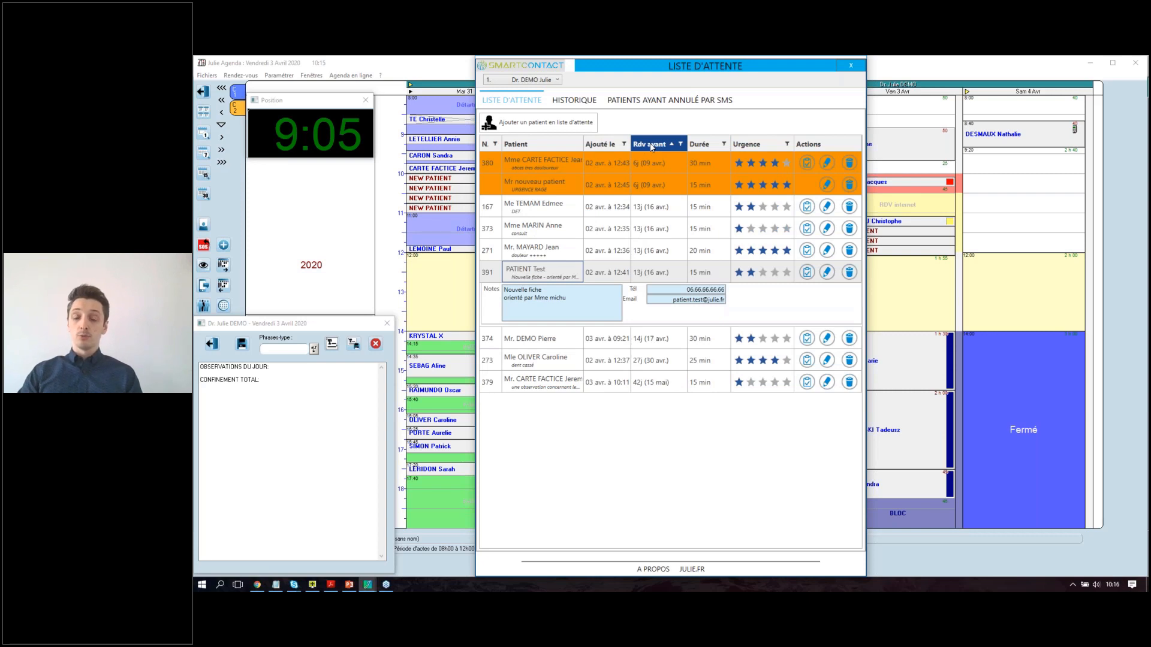
{"action": "left_click", "coordinate": [651, 144]}
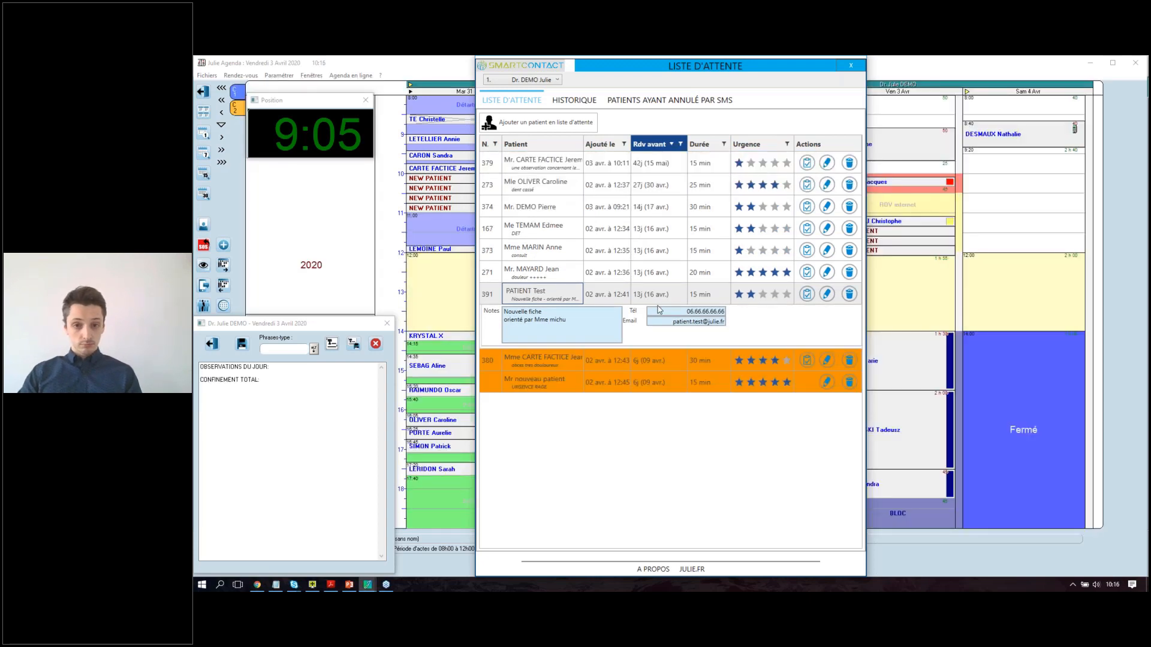
{"action": "left_click", "coordinate": [602, 144]}
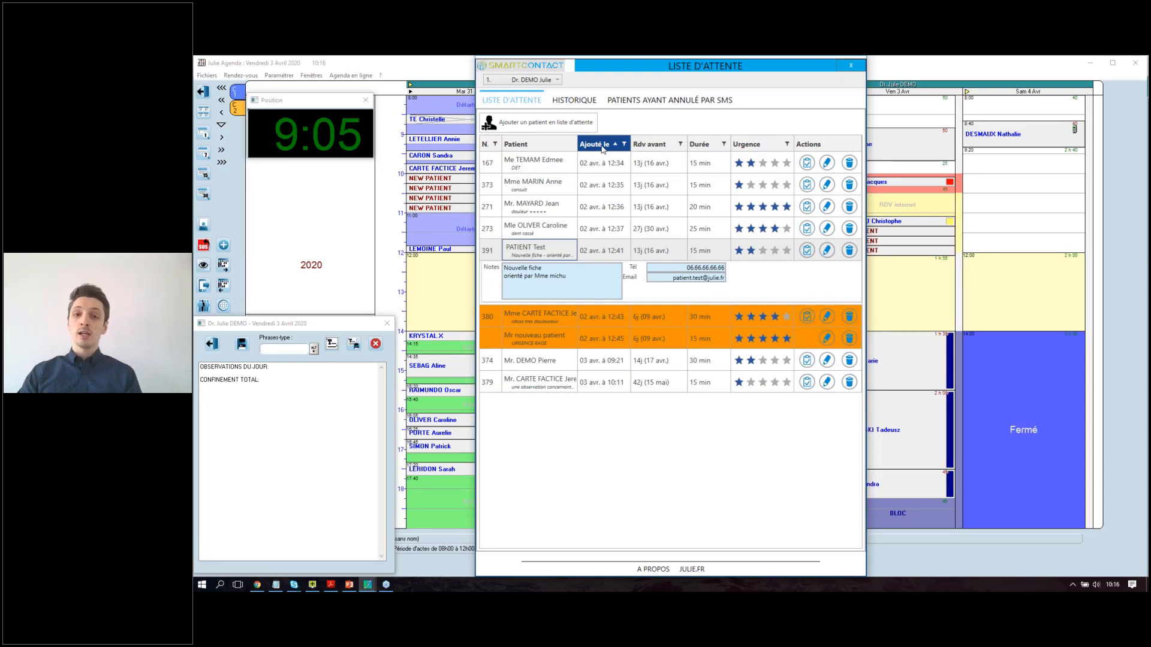
{"action": "left_click", "coordinate": [601, 145]}
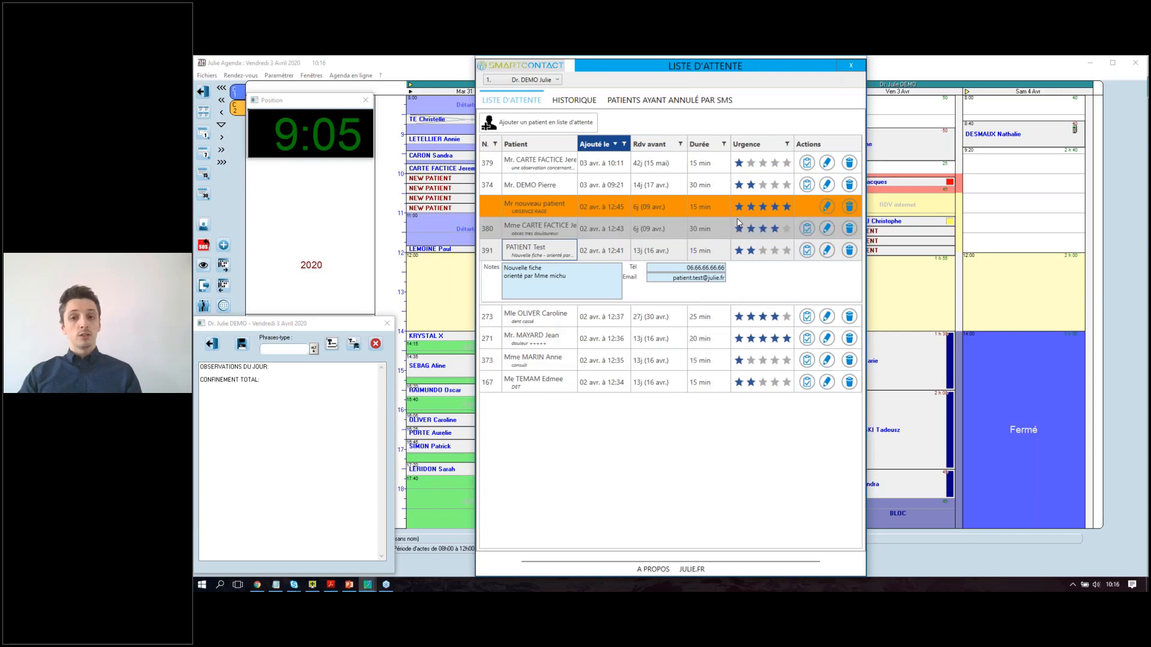
{"action": "left_click", "coordinate": [788, 145]}
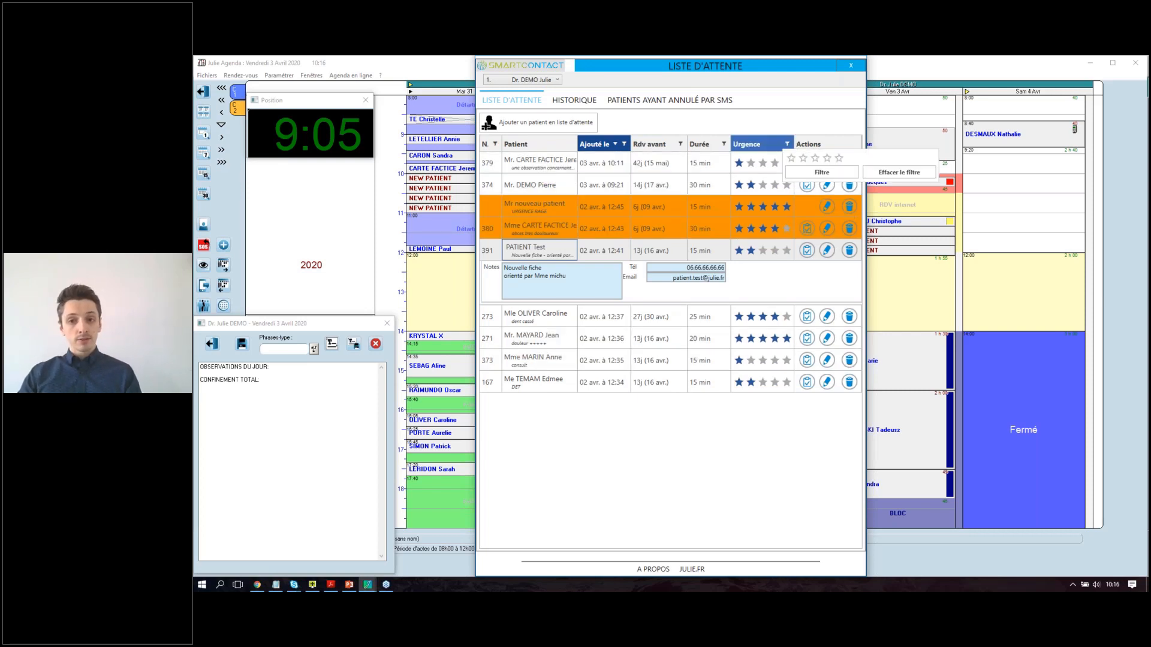
{"action": "left_click", "coordinate": [839, 158]}
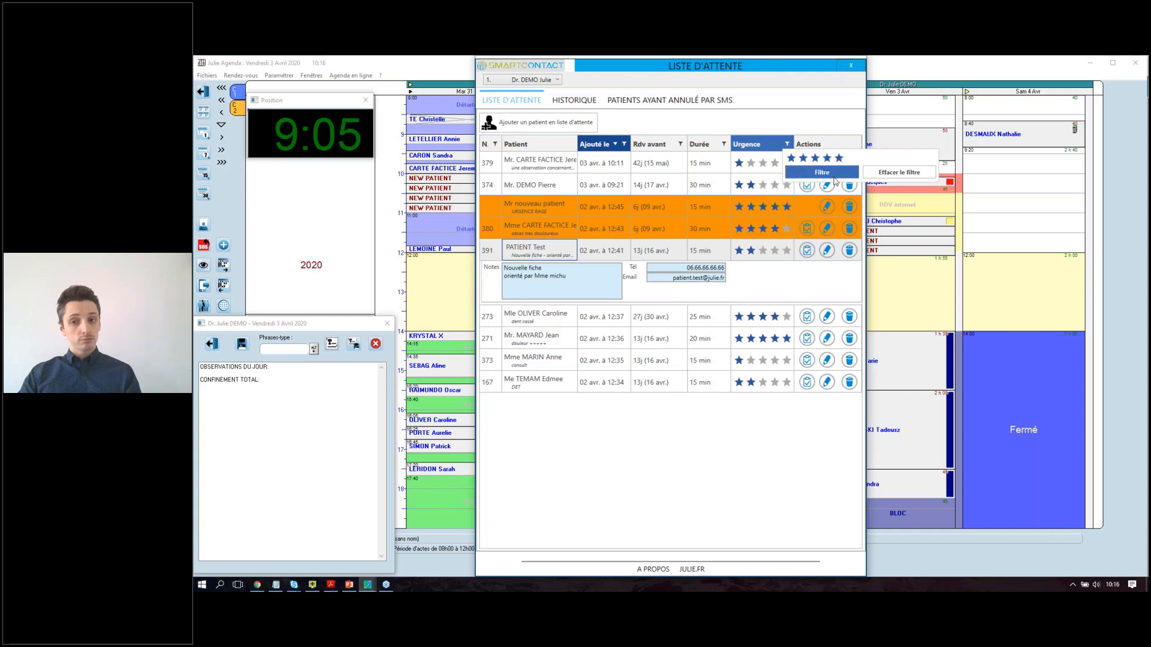
{"action": "left_click", "coordinate": [822, 172]}
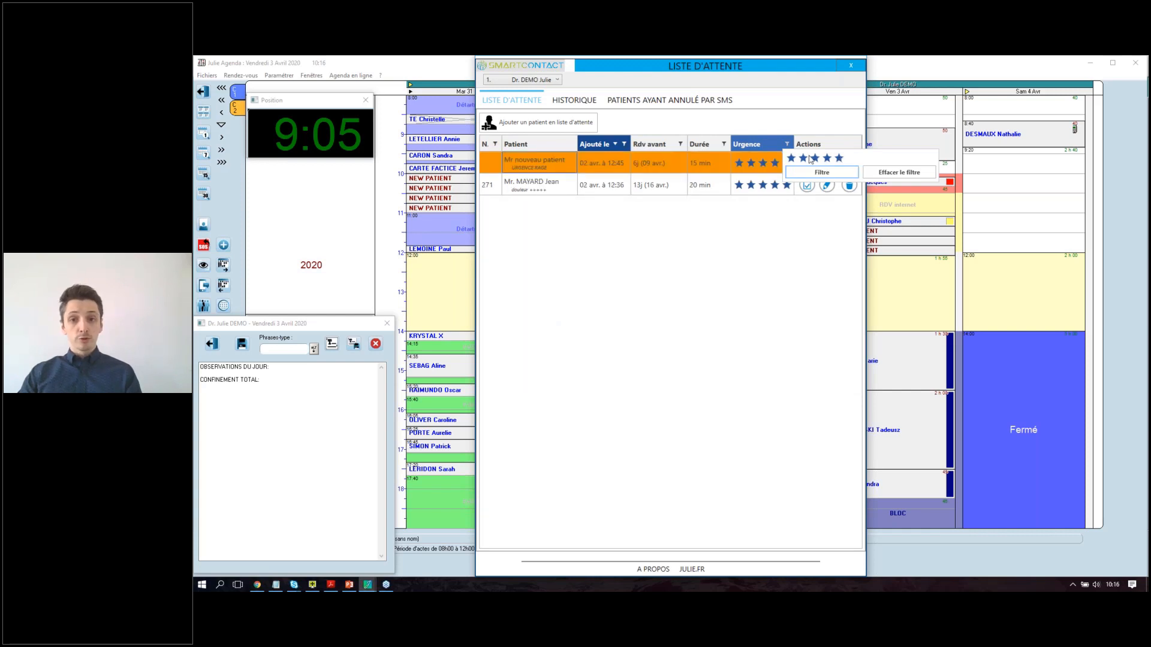
{"action": "left_click", "coordinate": [724, 145]}
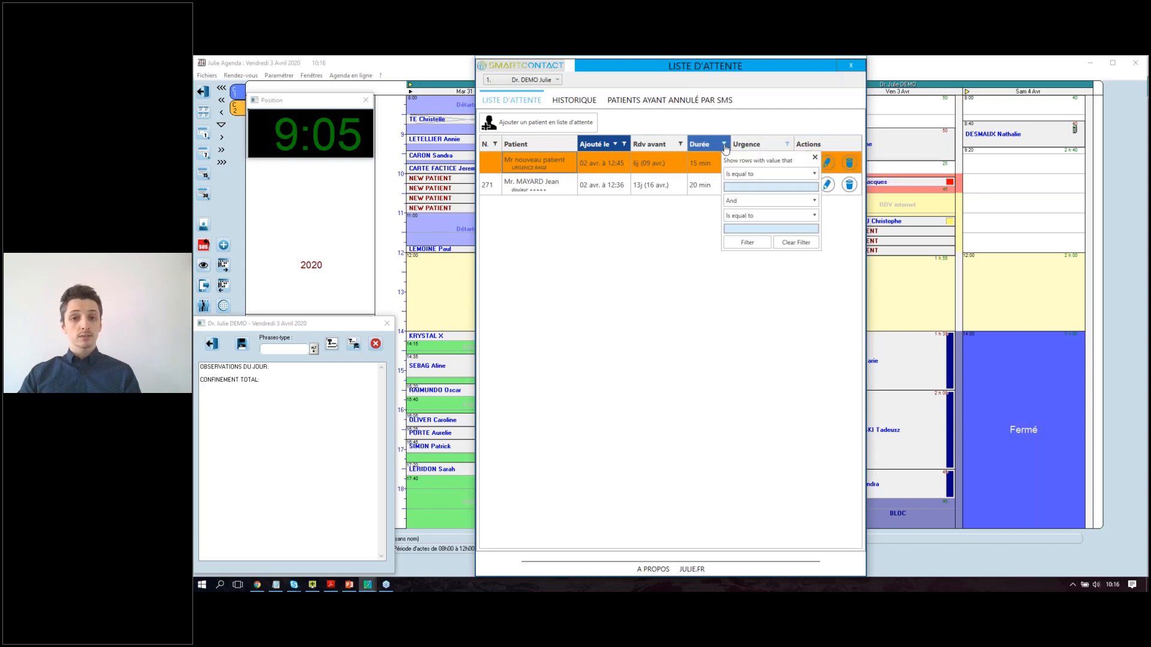
{"action": "left_click", "coordinate": [724, 144]}
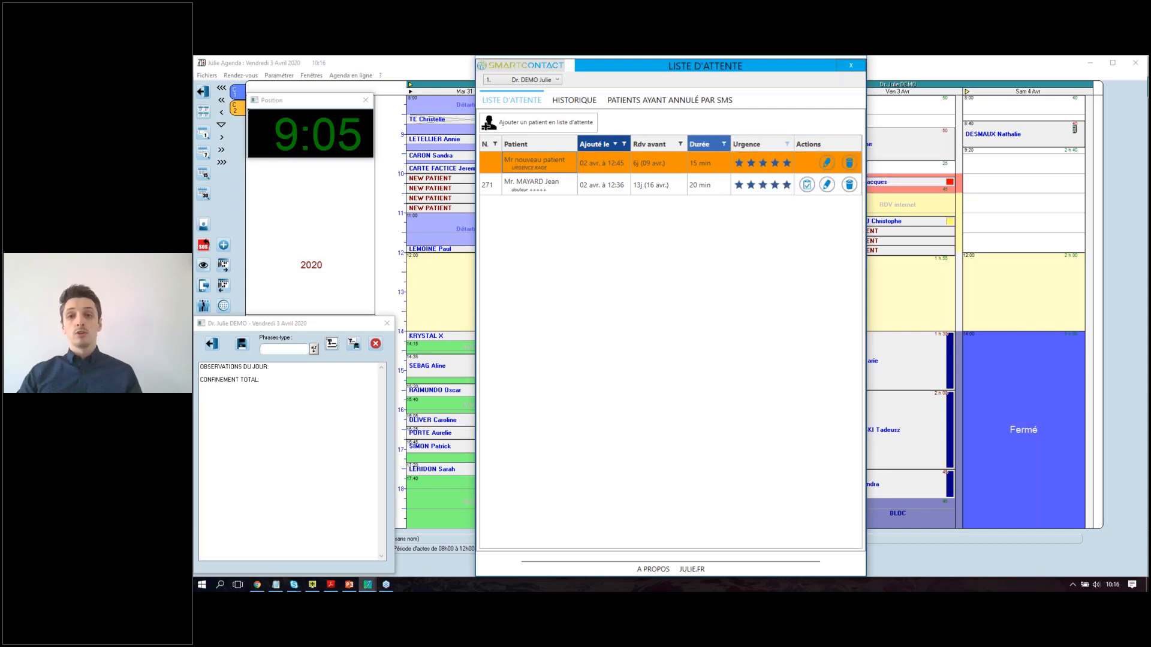
{"action": "left_click", "coordinate": [724, 145]}
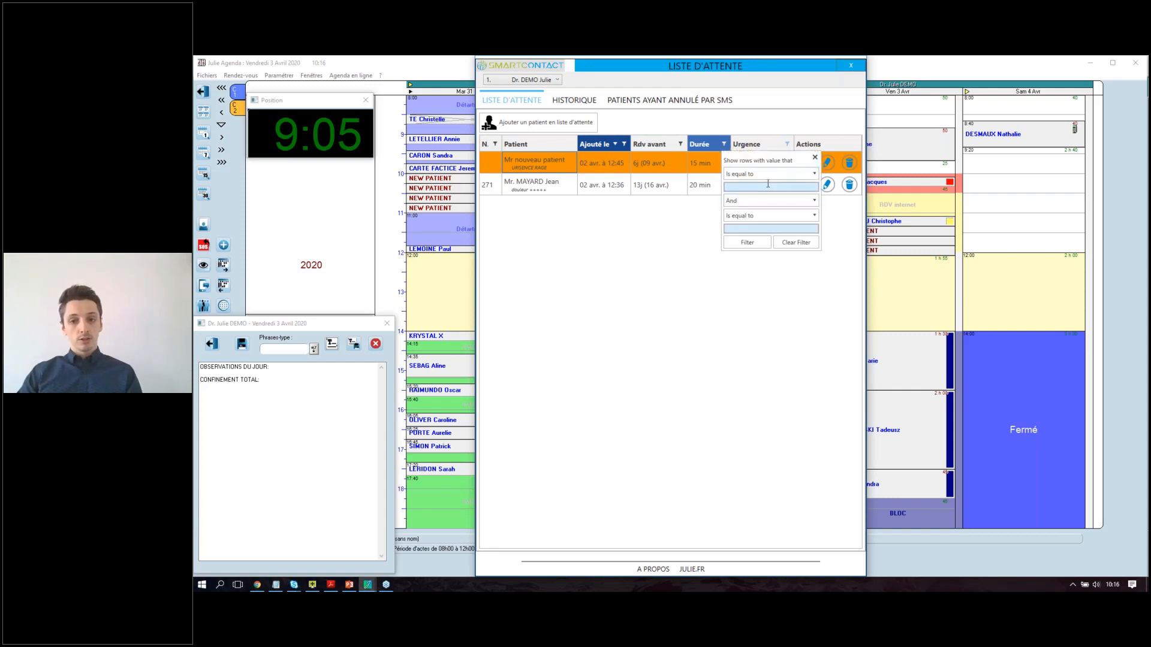
{"action": "left_click", "coordinate": [747, 243]}
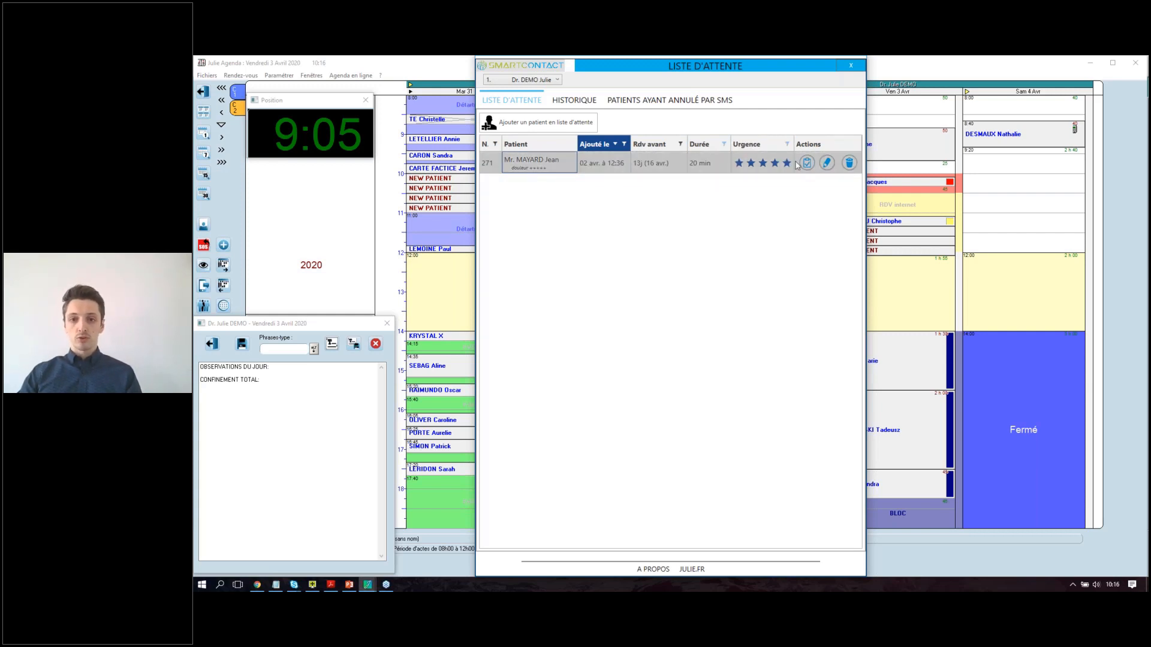
{"action": "left_click", "coordinate": [723, 144]}
{"action": "left_click", "coordinate": [790, 242]}
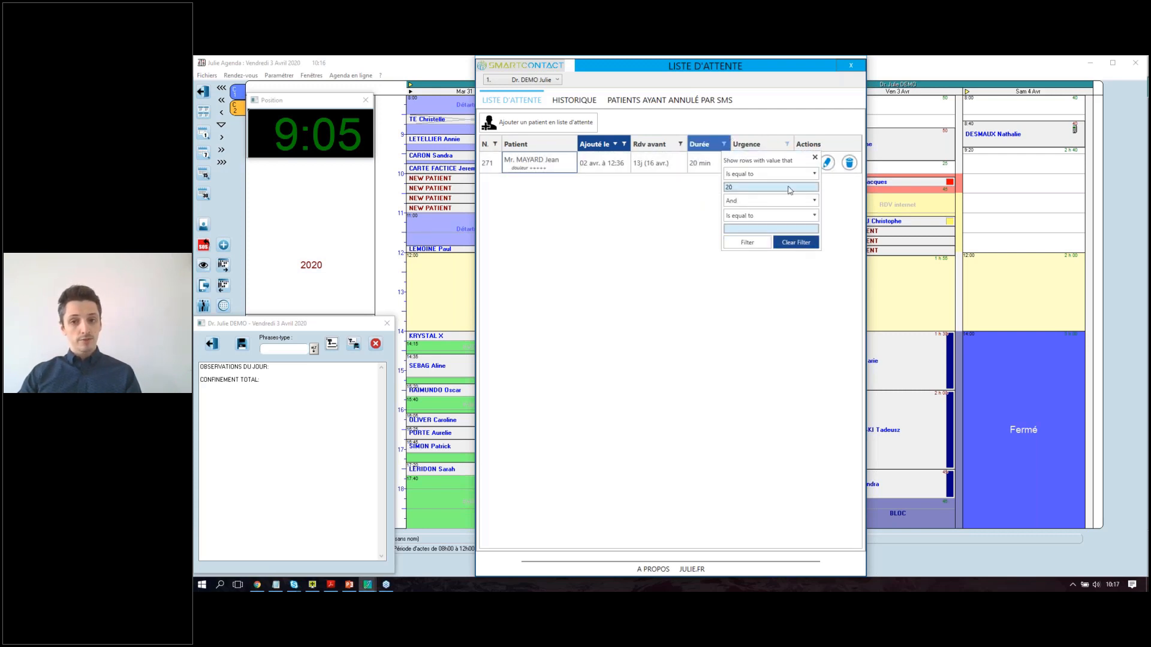
{"action": "left_click", "coordinate": [787, 144]}
{"action": "left_click", "coordinate": [890, 173]}
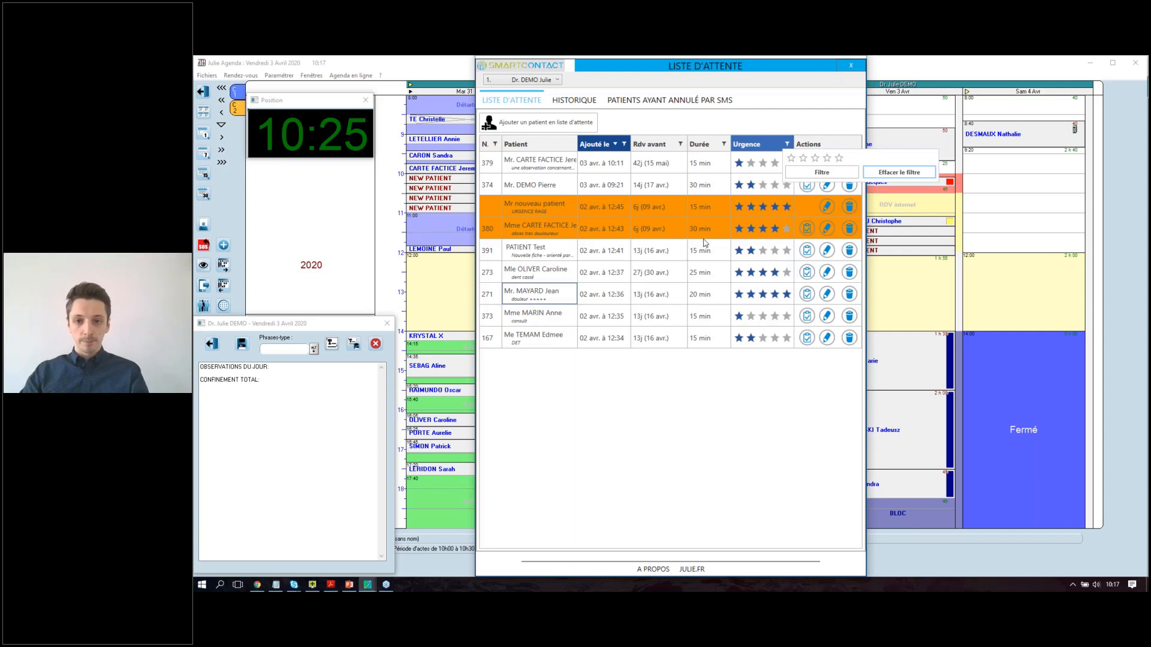
{"action": "left_click", "coordinate": [805, 466]}
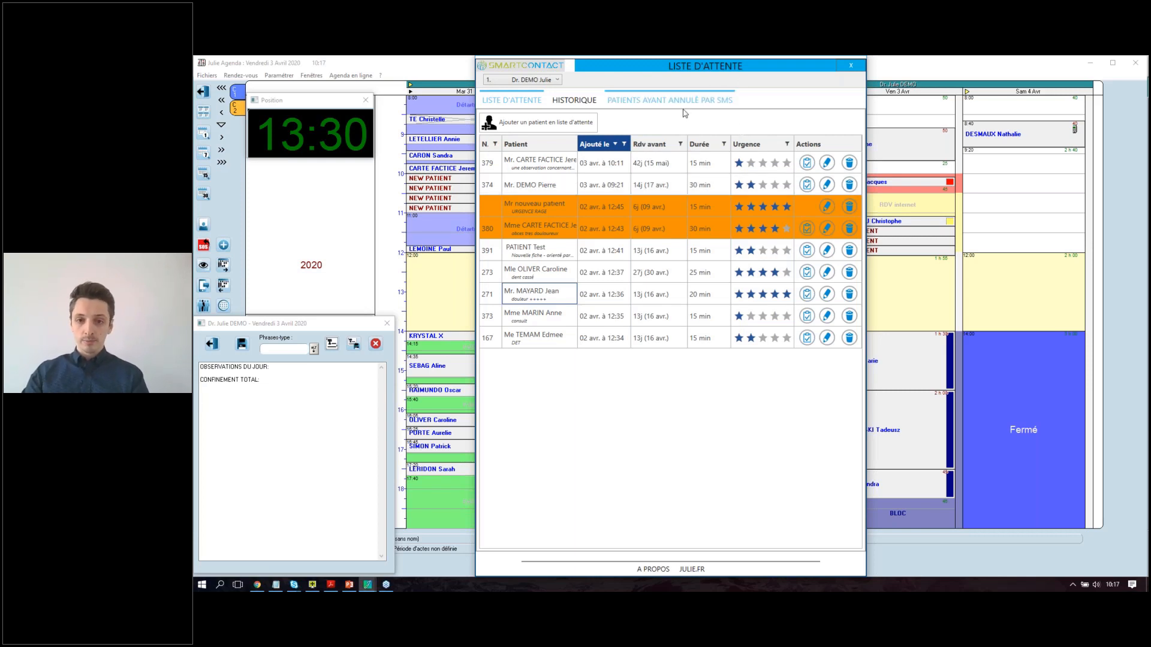
Start a new SmartContact waiting-list entry with 'Ajouter un patient en liste d'attente'.
{"action": "left_click", "coordinate": [499, 125]}
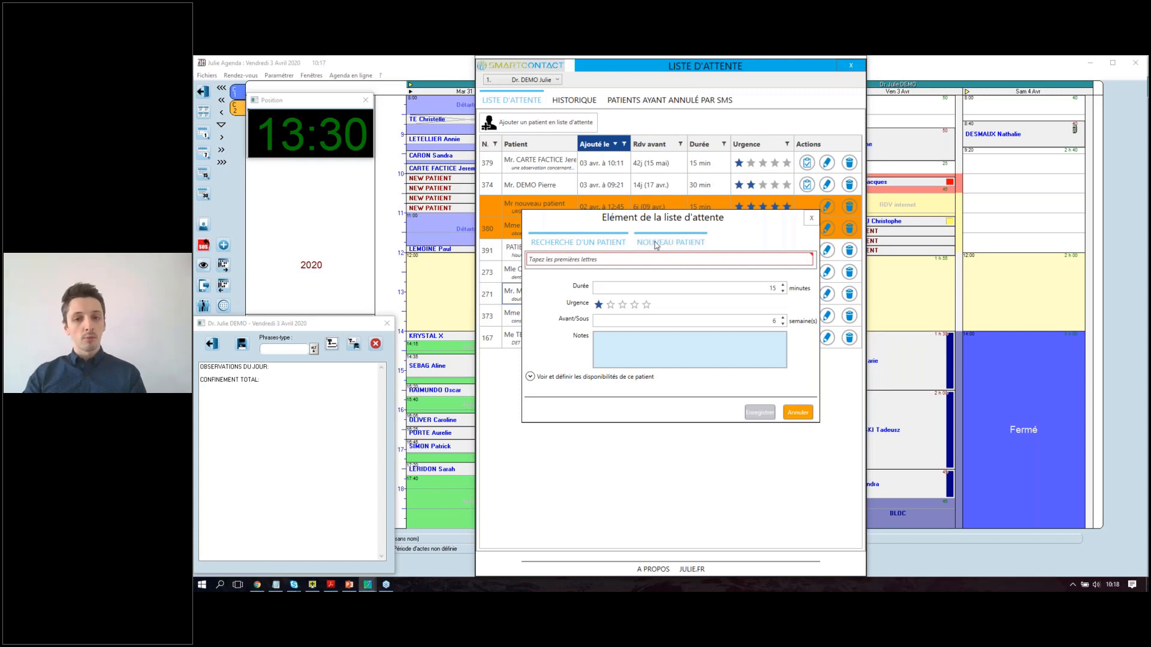
On the new-patient form, enter the patient's civility, surname, first name, phone number and e-mail.
{"action": "left_click", "coordinate": [684, 246]}
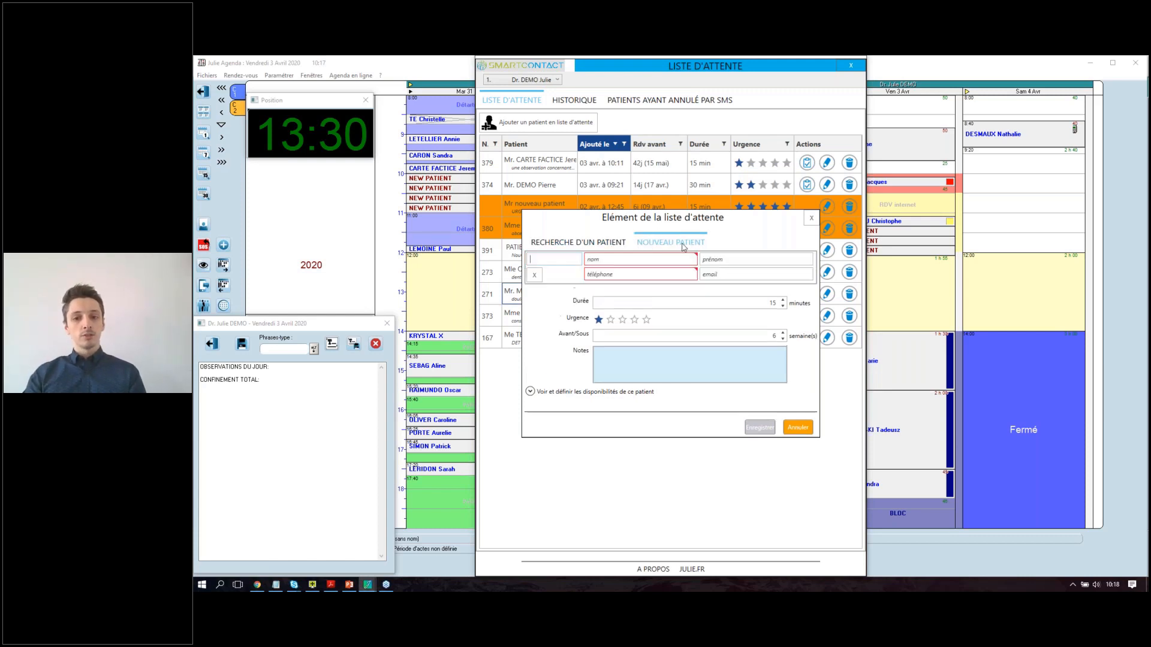
{"action": "left_click", "coordinate": [563, 259]}
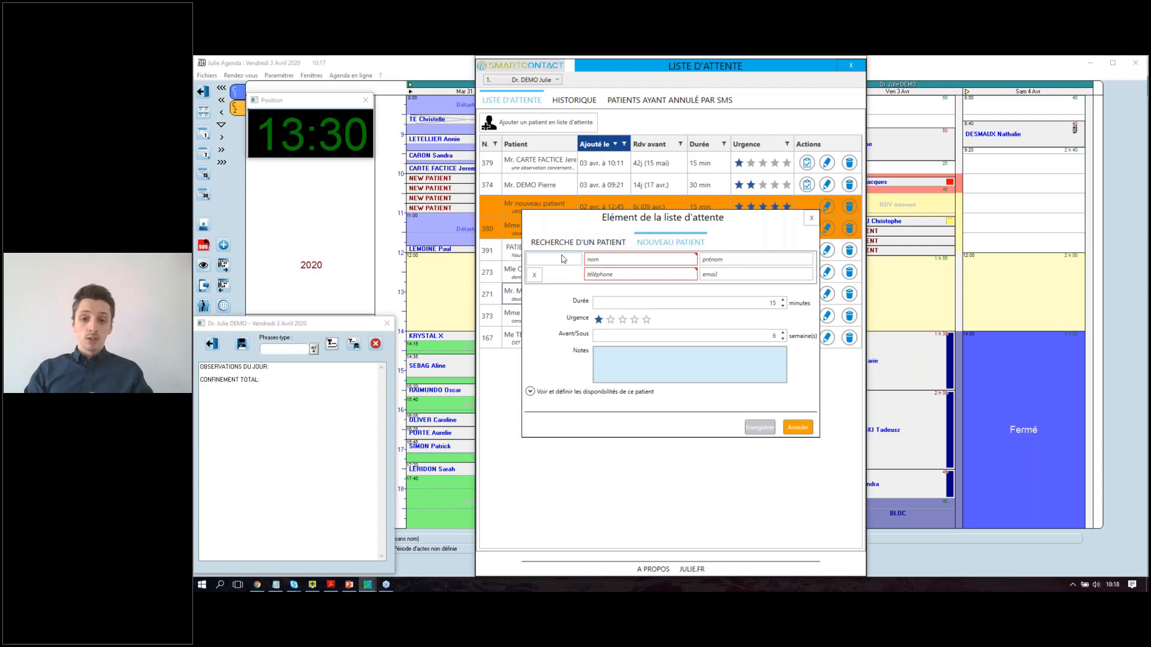
{"action": "left_click", "coordinate": [605, 260]}
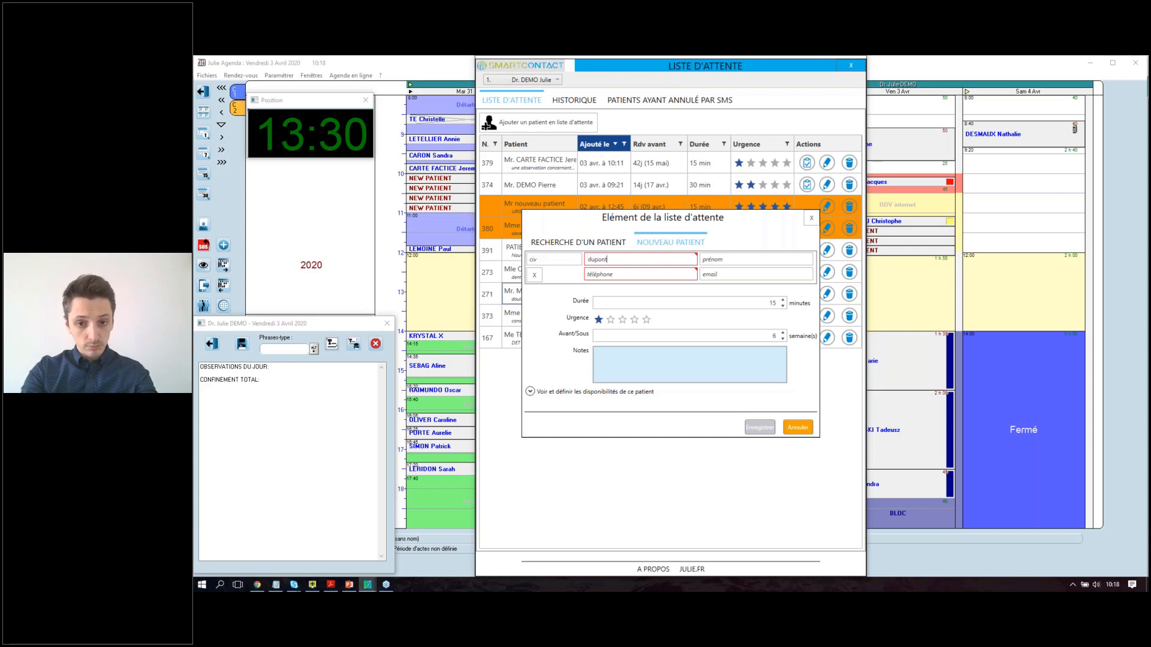
{"action": "left_click", "coordinate": [722, 258]}
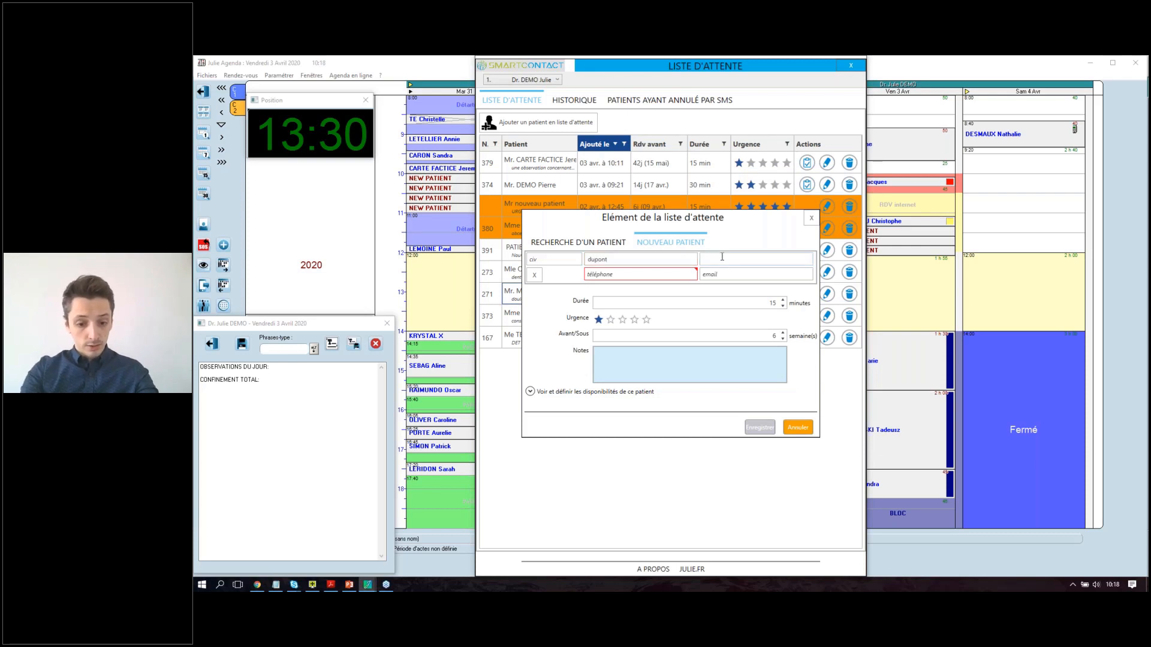
{"action": "type", "text": "michel"}
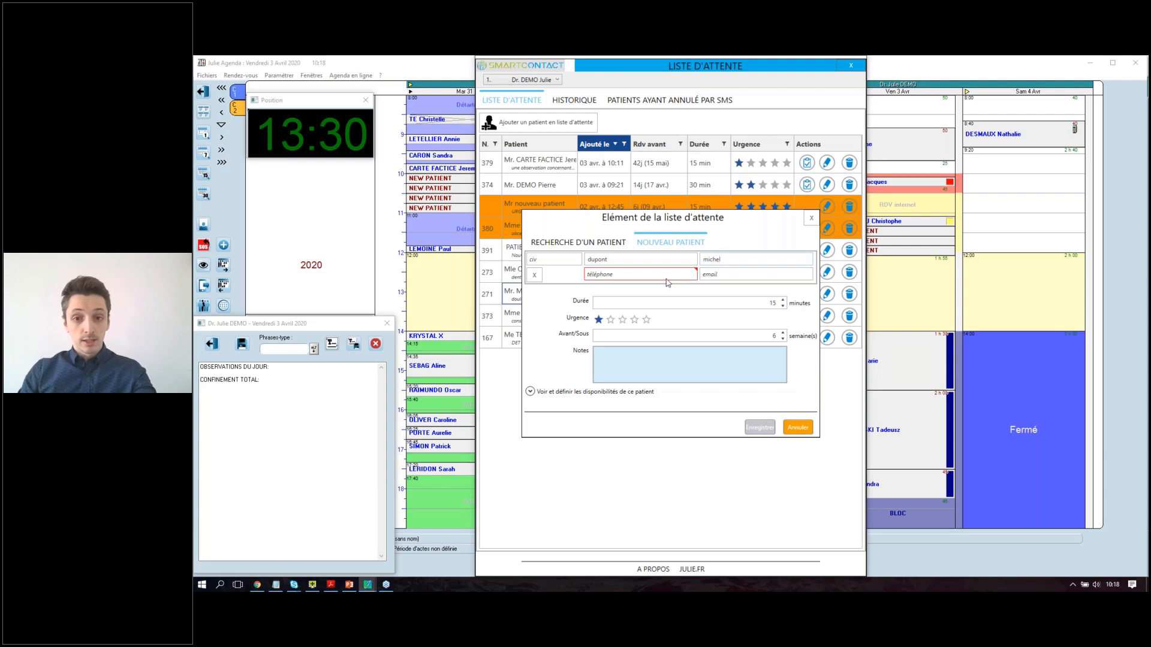
{"action": "left_click", "coordinate": [666, 279]}
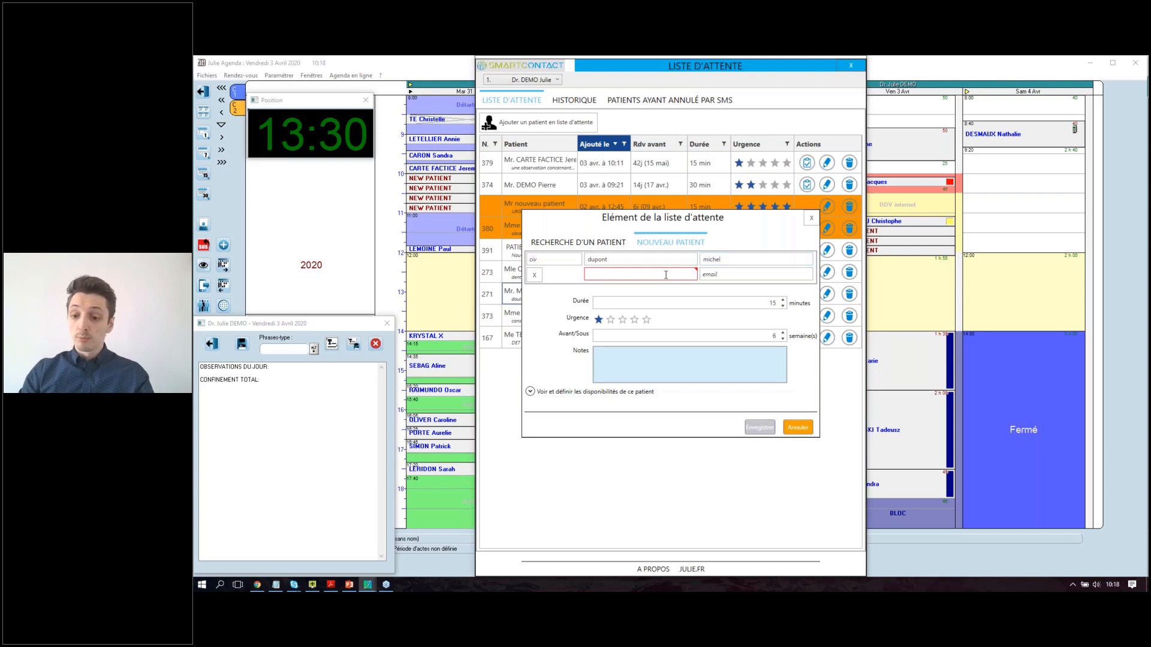
{"action": "type", "text": "06 6"}
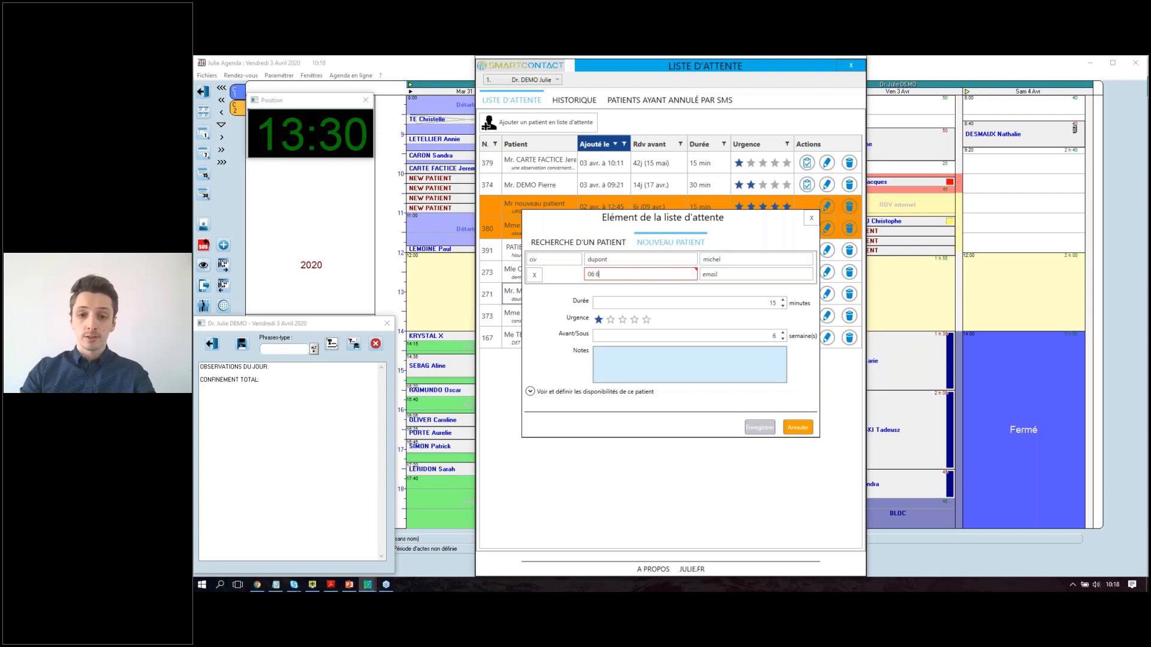
{"action": "type", "text": "6 66 66 66"}
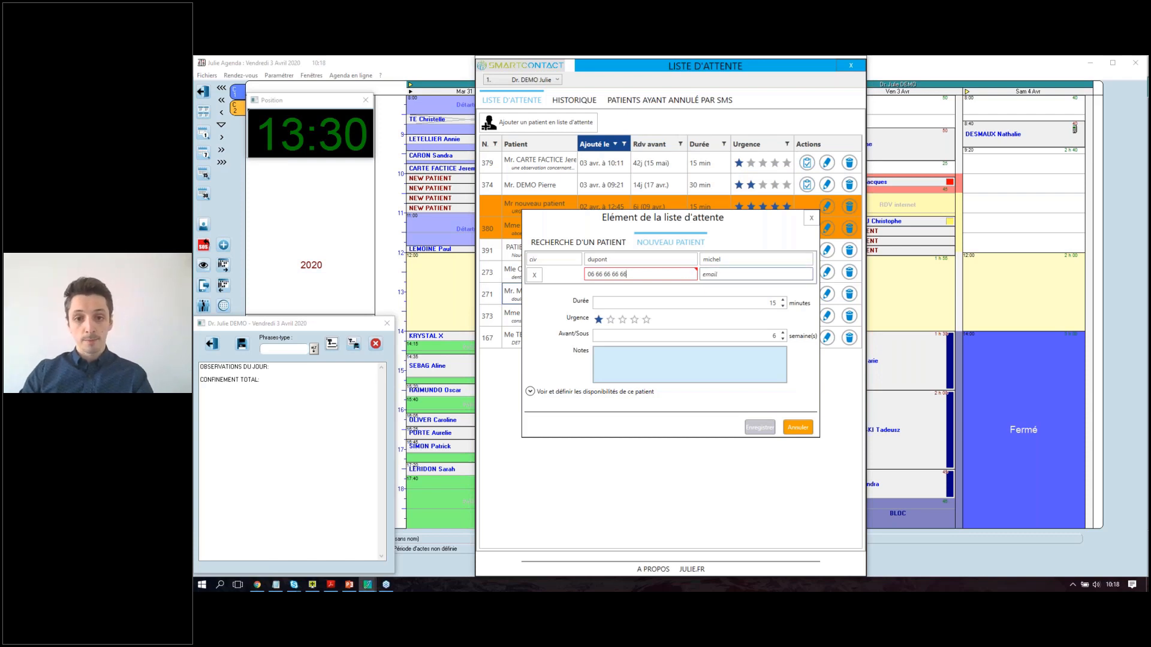
{"action": "left_click", "coordinate": [774, 275]}
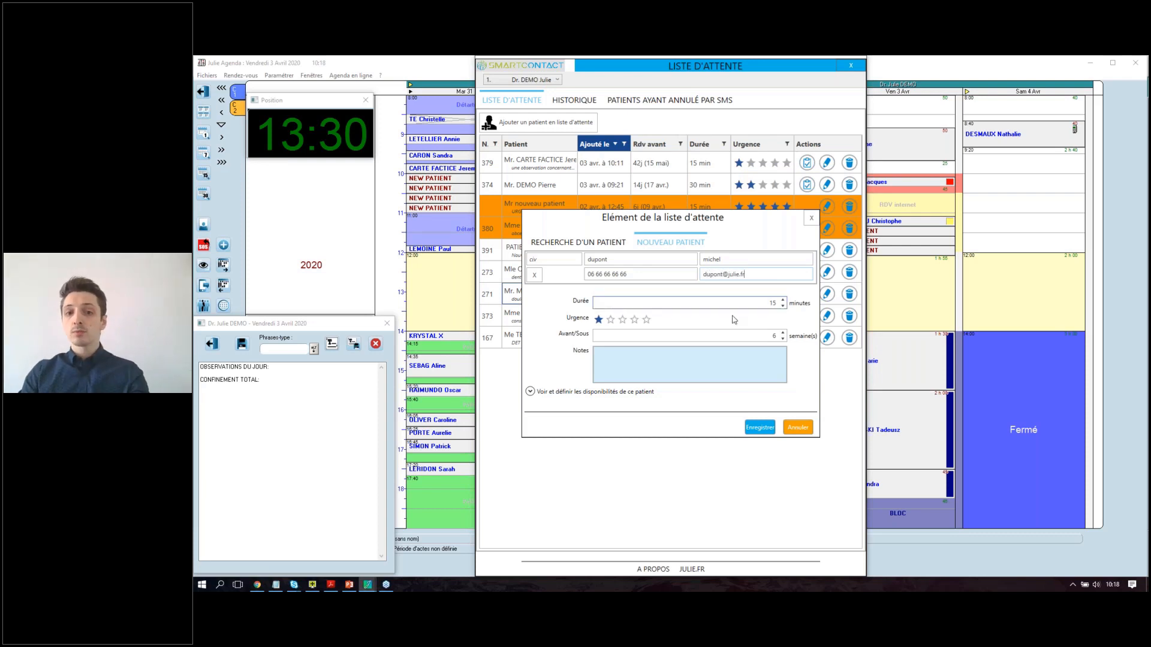
Set duration 20 minutes, five-star urgency and note 'RGGE DENT DOULEUR +++++', then save the entry.
{"action": "left_click", "coordinate": [783, 301]}
{"action": "left_click", "coordinate": [646, 319]}
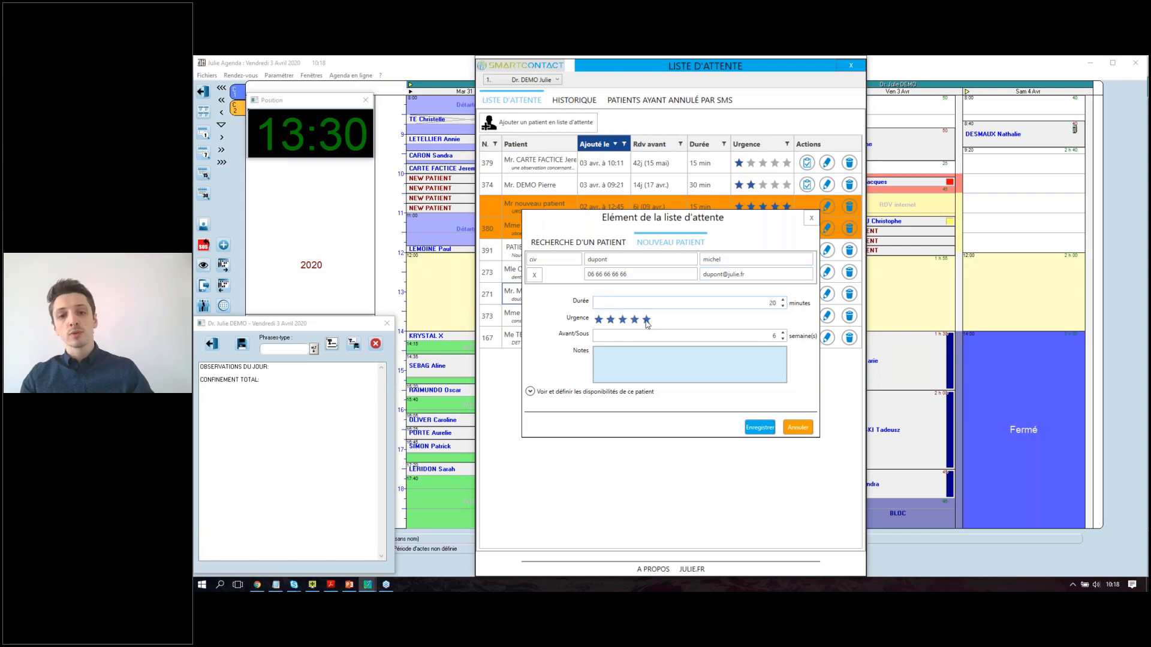
{"action": "left_click", "coordinate": [683, 365]}
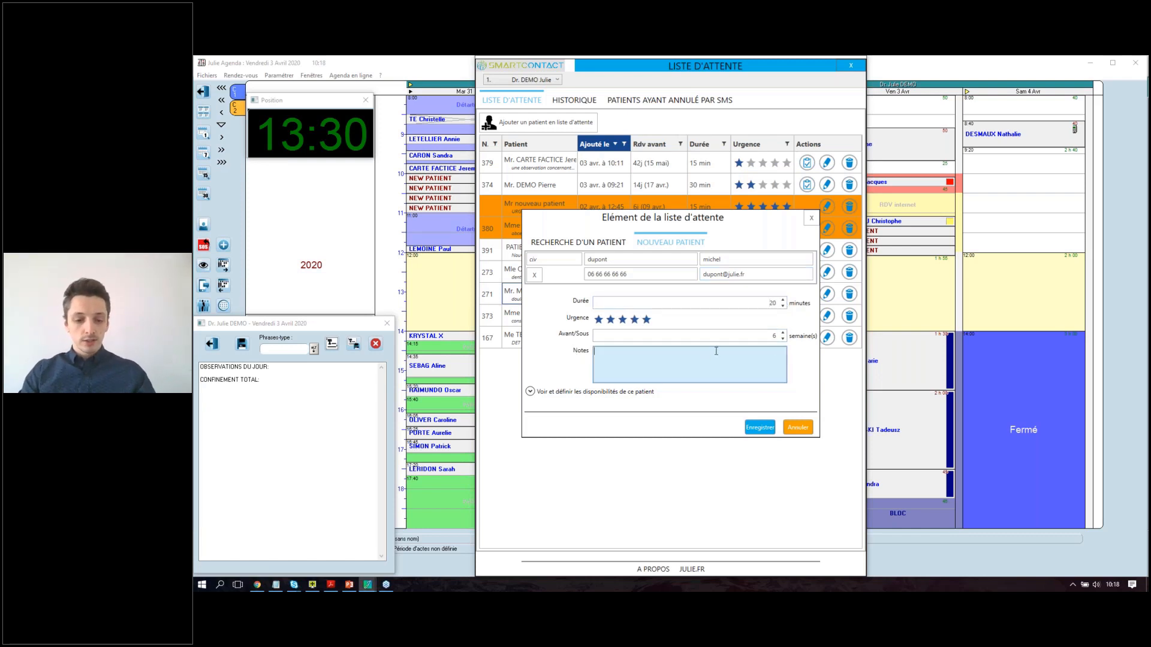
{"action": "type", "text": "RGE"}
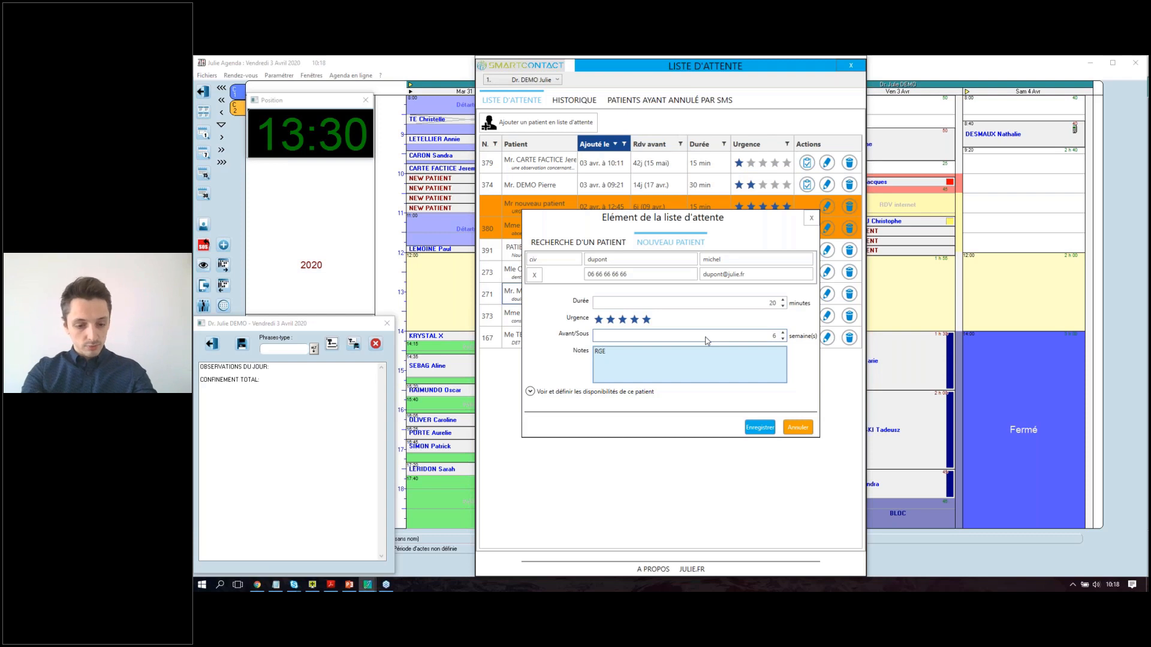
{"action": "type", "text": "GE"}
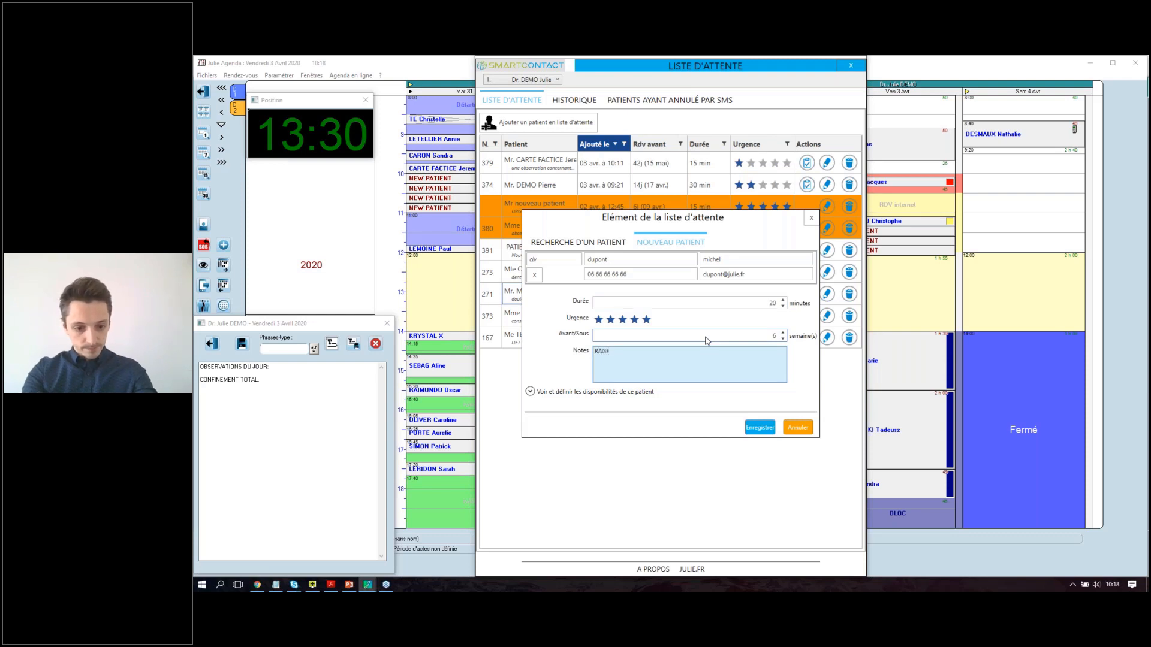
{"action": "type", "text": " DENT DOULEUR +"}
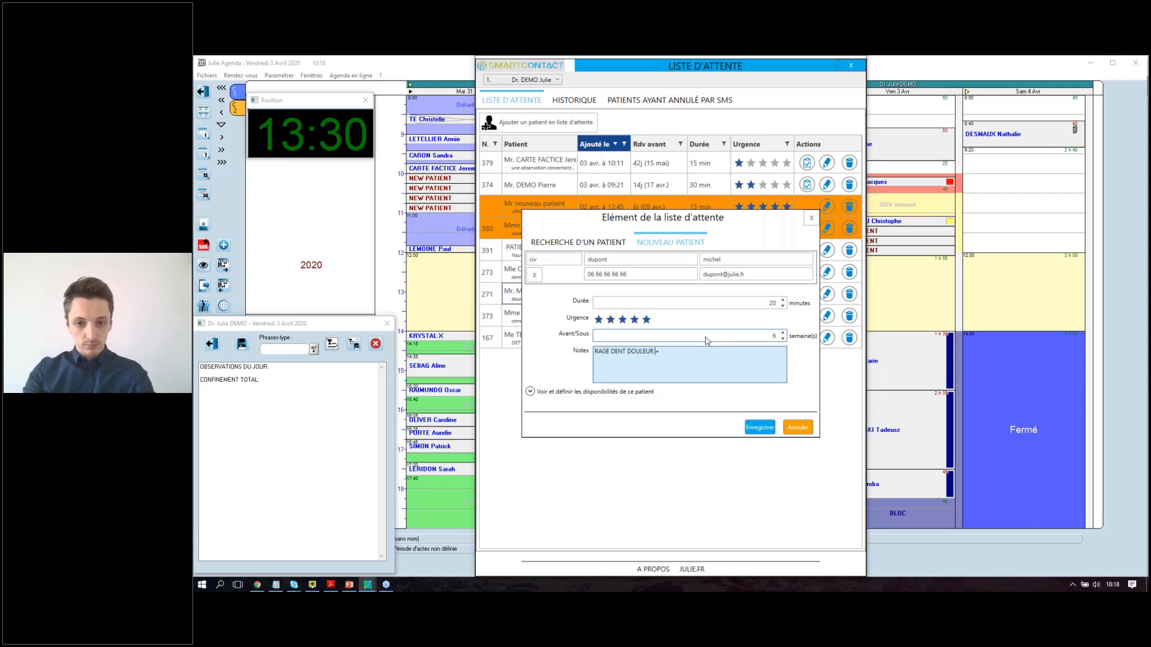
{"action": "type", "text": "++++"}
{"action": "left_click", "coordinate": [760, 427]}
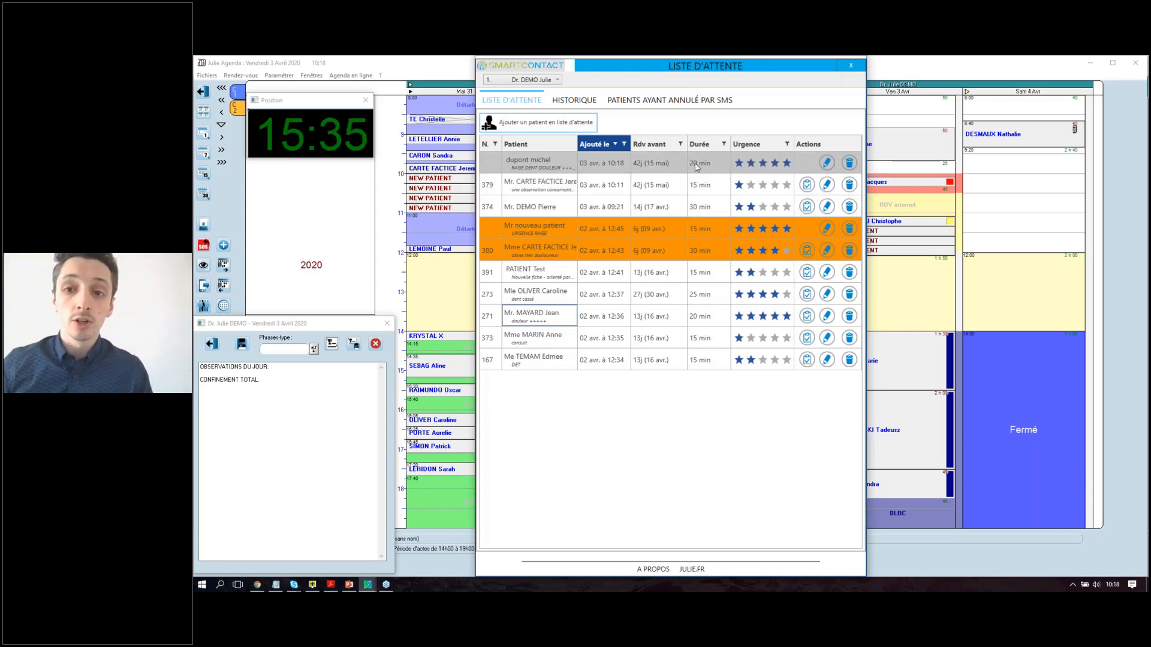
{"action": "left_click", "coordinate": [860, 72]}
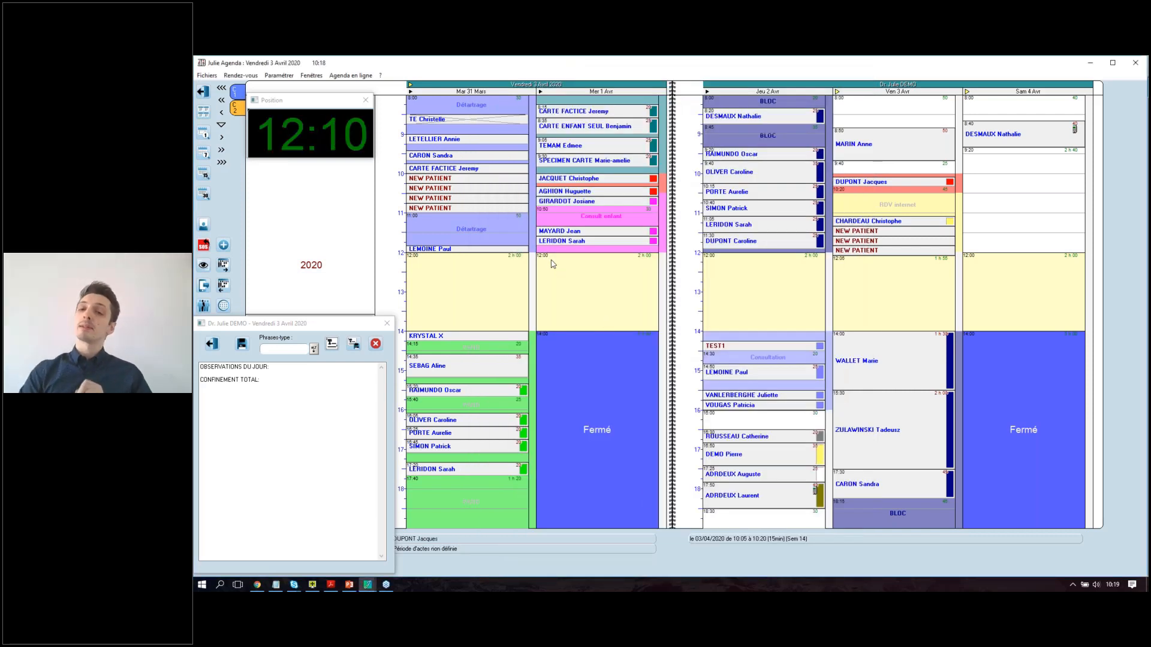
Start a Saturday 11:00 appointment and open the waiting list sorted by Rdv avant and urgency.
{"action": "double_click", "coordinate": [1013, 220]}
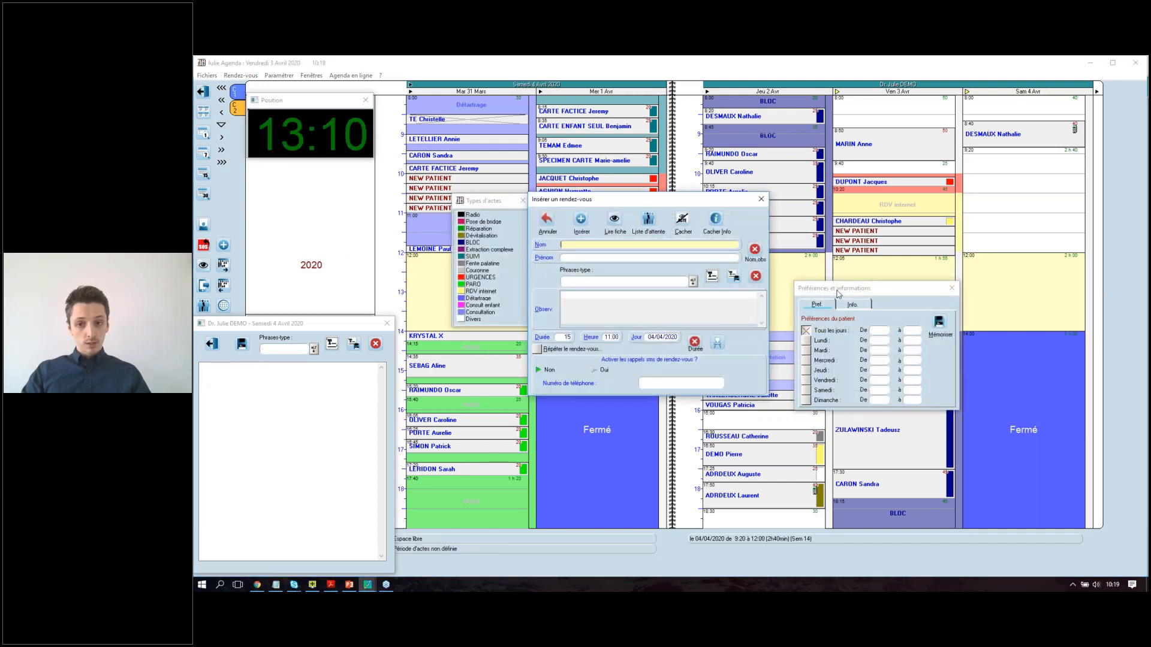
{"action": "left_click_drag", "start_coordinate": [838, 294], "coordinate": [815, 205]}
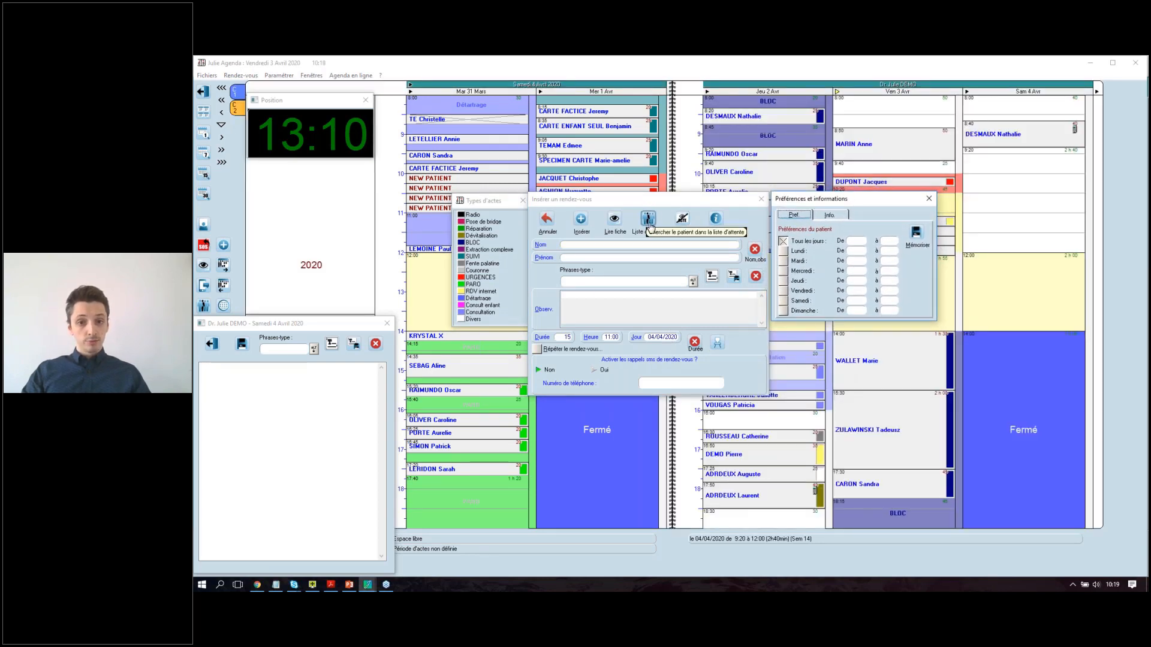
{"action": "left_click", "coordinate": [645, 219]}
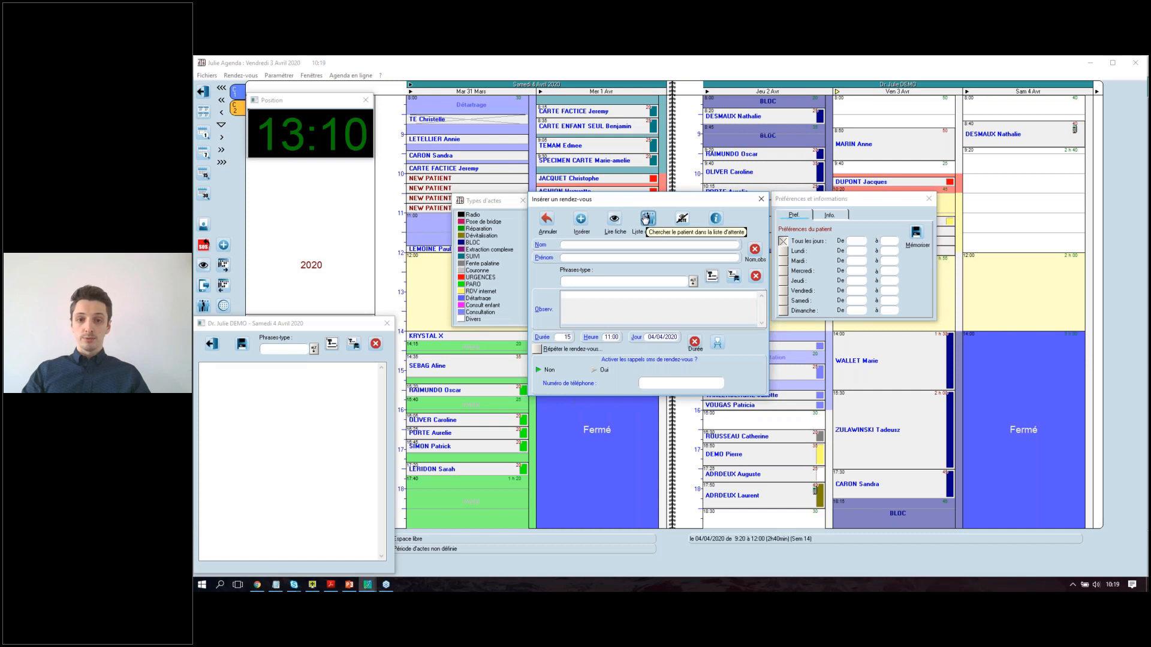
{"action": "left_click", "coordinate": [646, 219]}
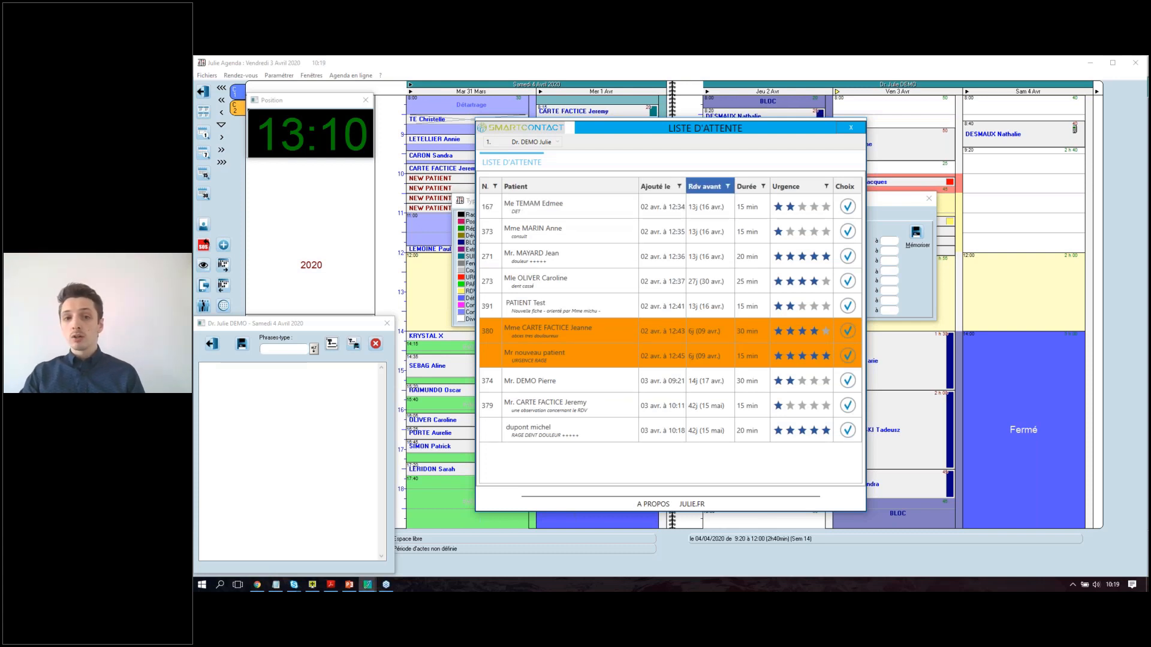
{"action": "left_click", "coordinate": [701, 185]}
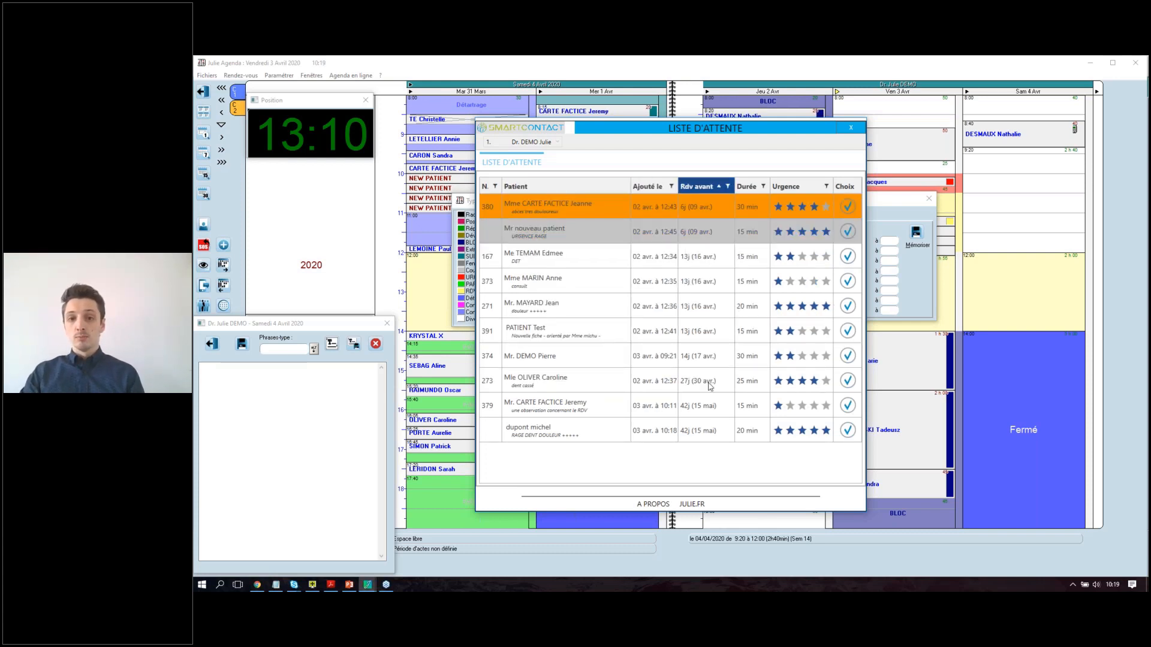
{"action": "left_click", "coordinate": [797, 187]}
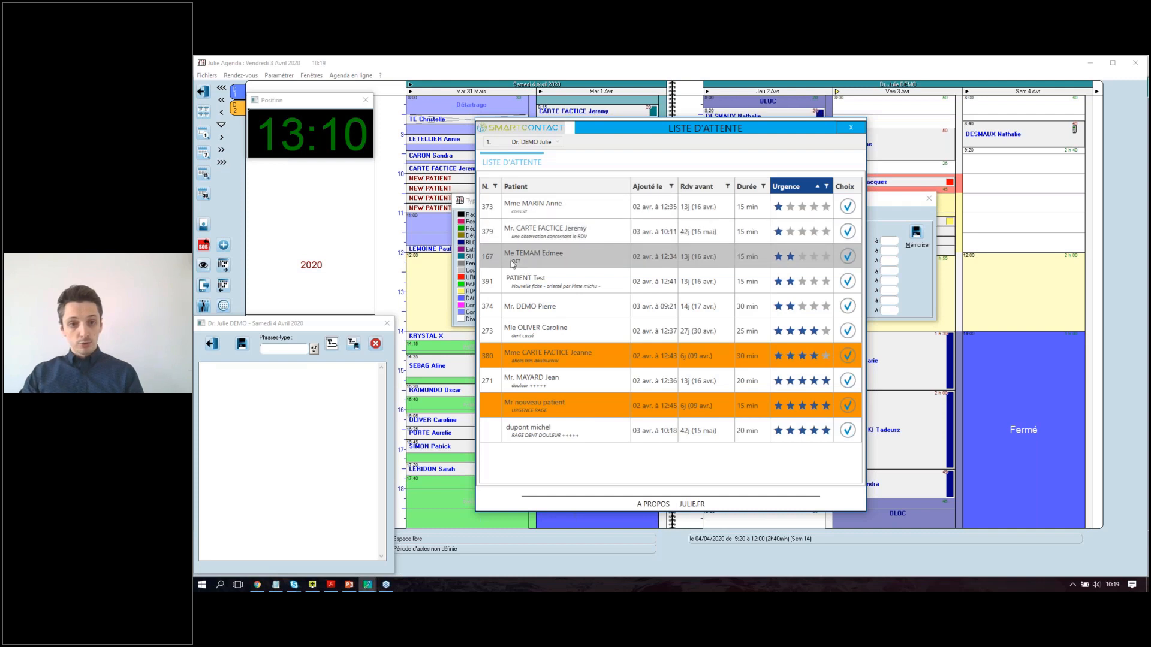
Expand patients' notes and contact details, then choose the test patient for the appointment.
{"action": "left_click", "coordinate": [561, 232]}
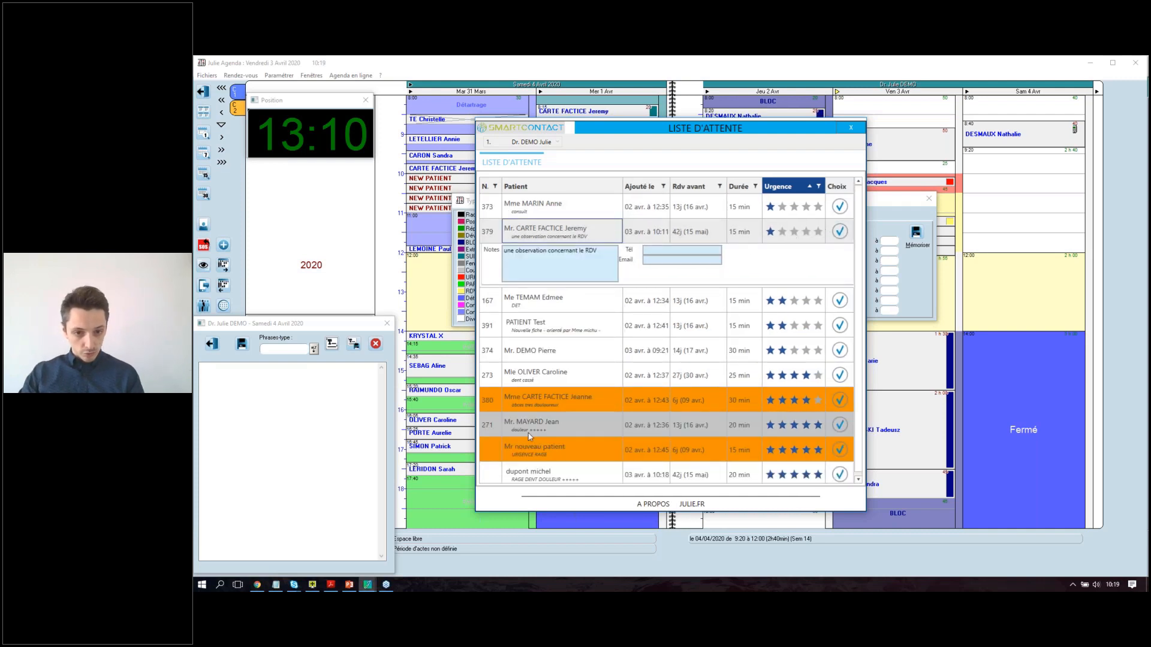
{"action": "scroll", "coordinate": [569, 437], "scroll_direction": "down", "scroll_amount": 1}
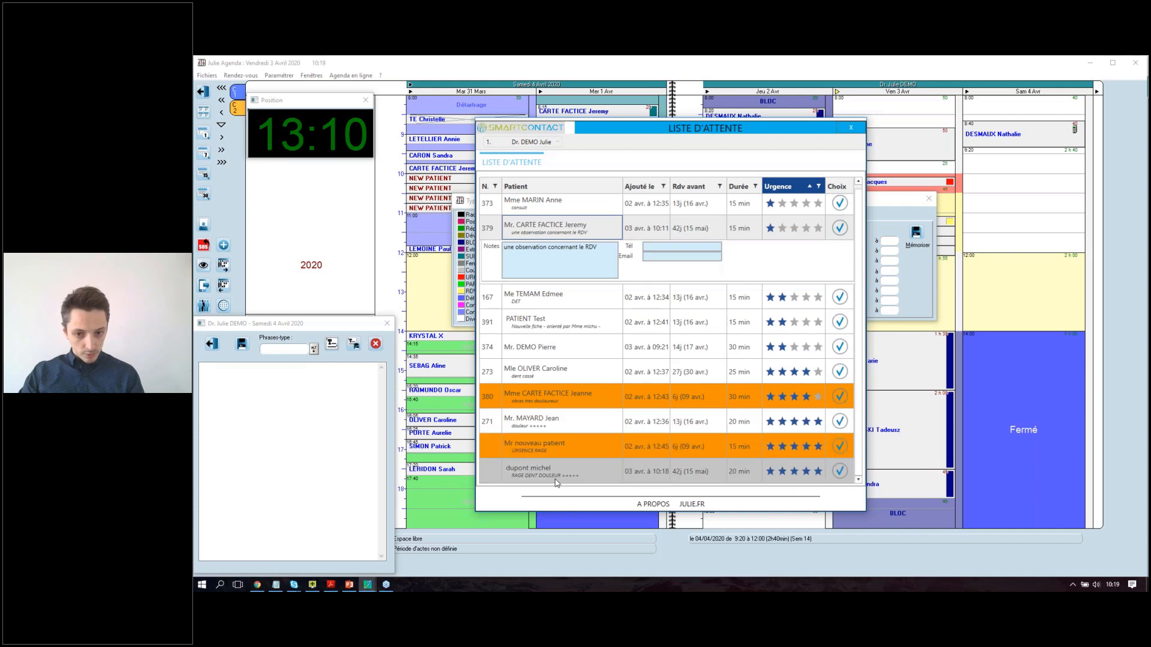
{"action": "left_click", "coordinate": [556, 477]}
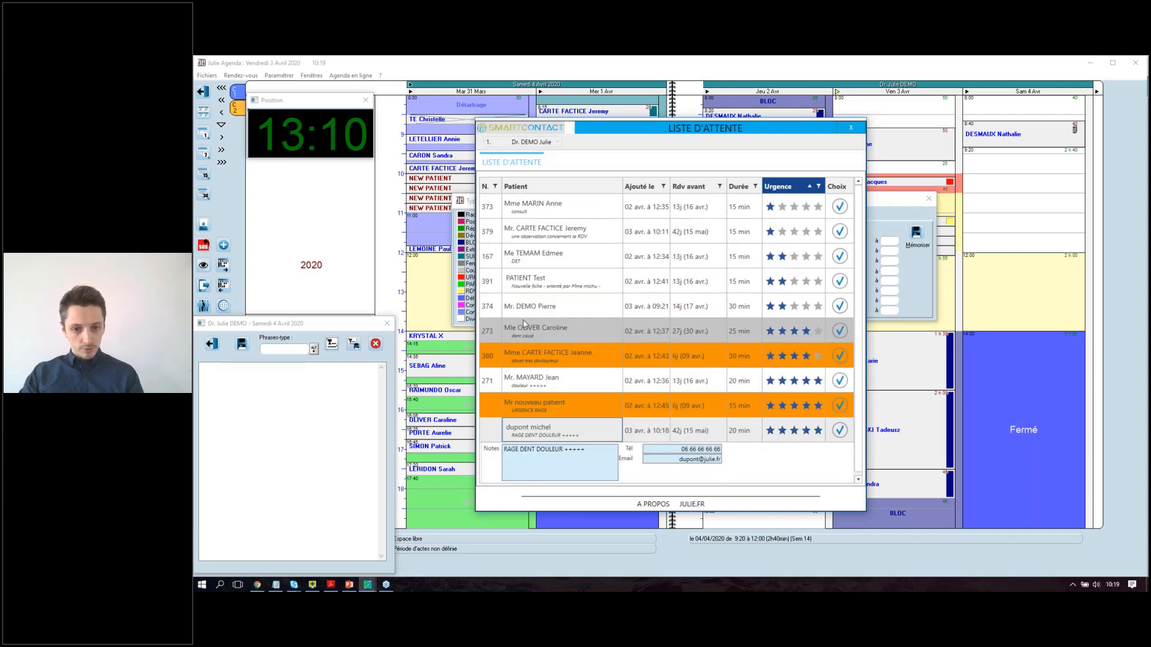
{"action": "left_click", "coordinate": [521, 286]}
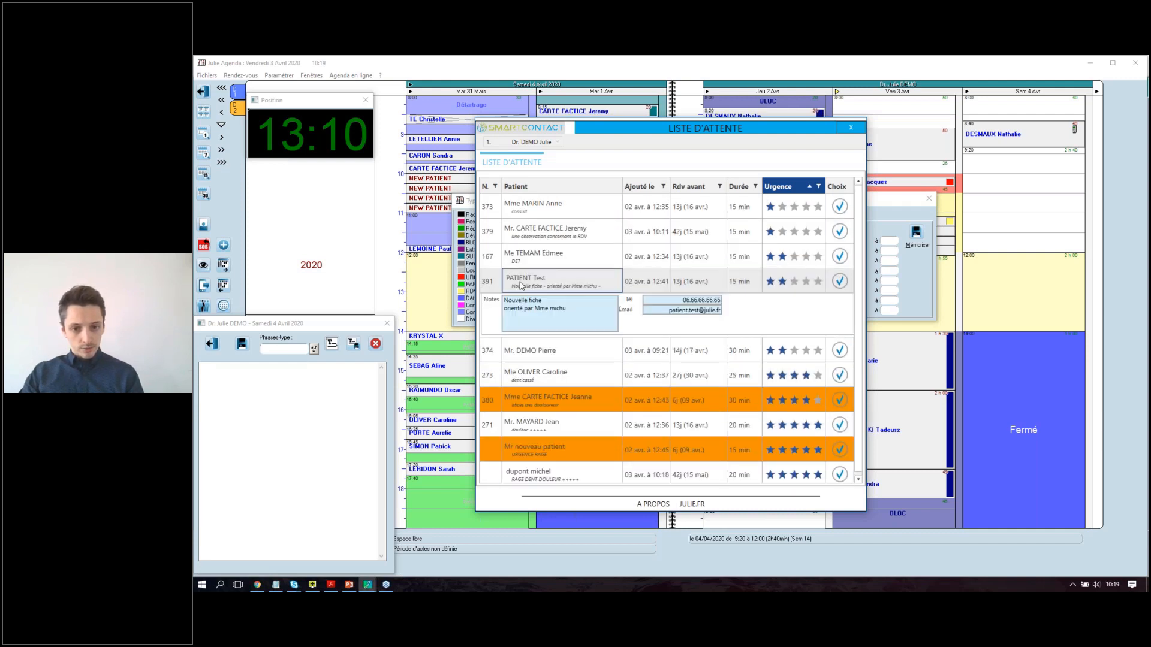
{"action": "left_click", "coordinate": [839, 281]}
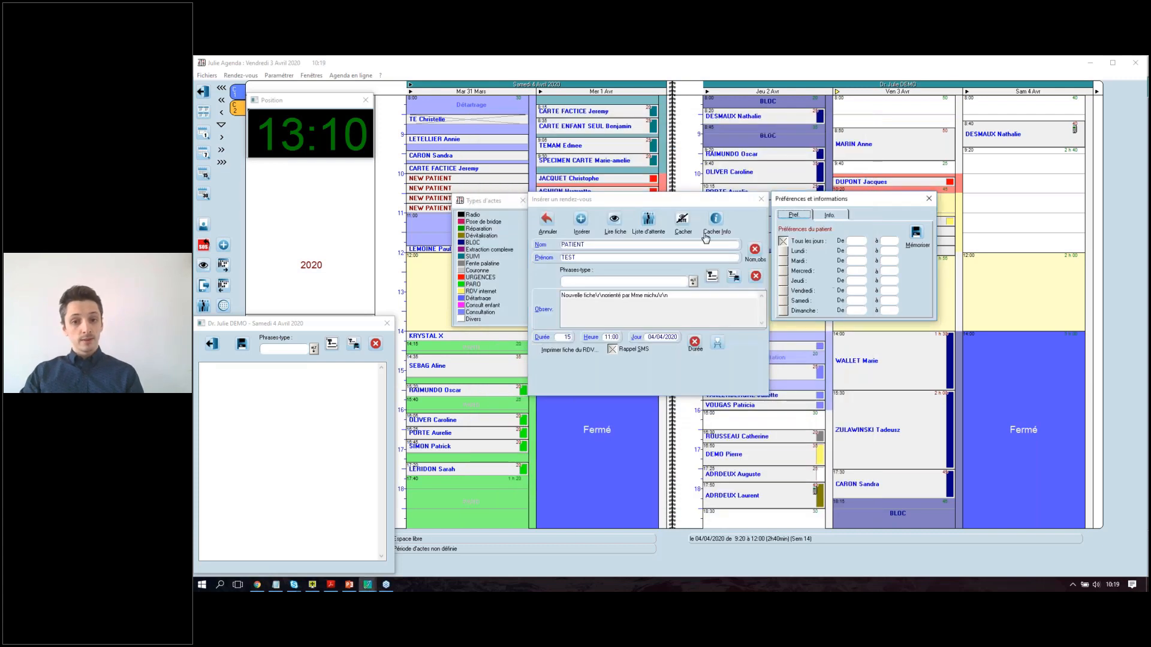
Insert the test patient's 04/04/2020 11:00 appointment into the agenda and close the waiting list.
{"action": "left_click", "coordinate": [656, 230]}
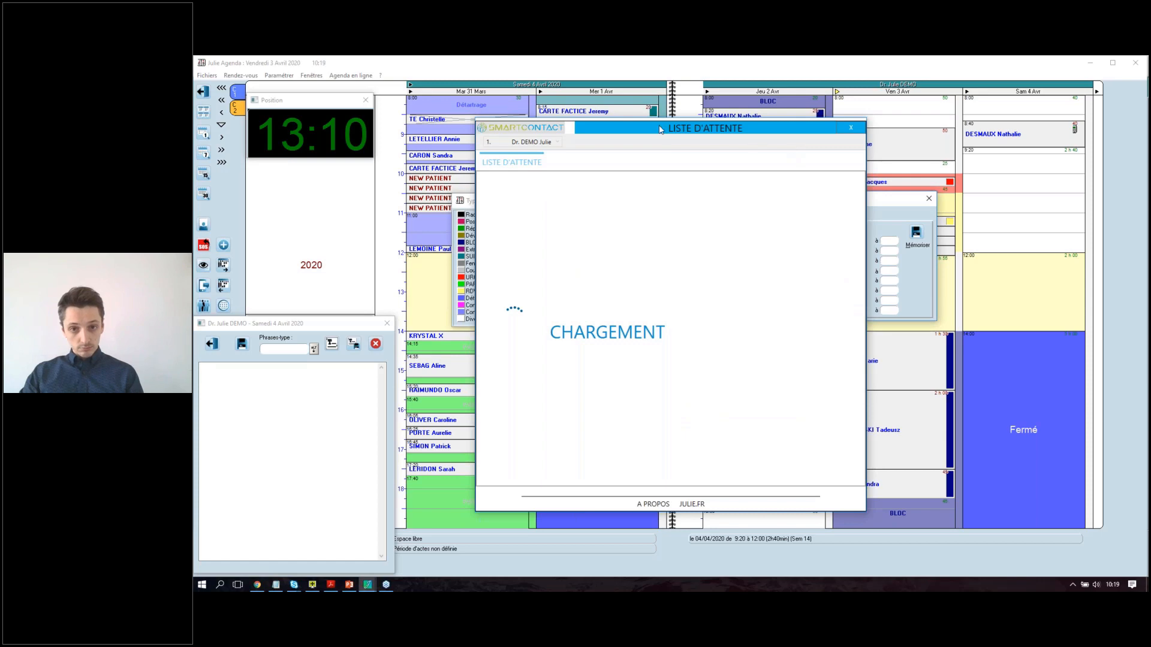
{"action": "left_click_drag", "start_coordinate": [631, 131], "coordinate": [940, 117]}
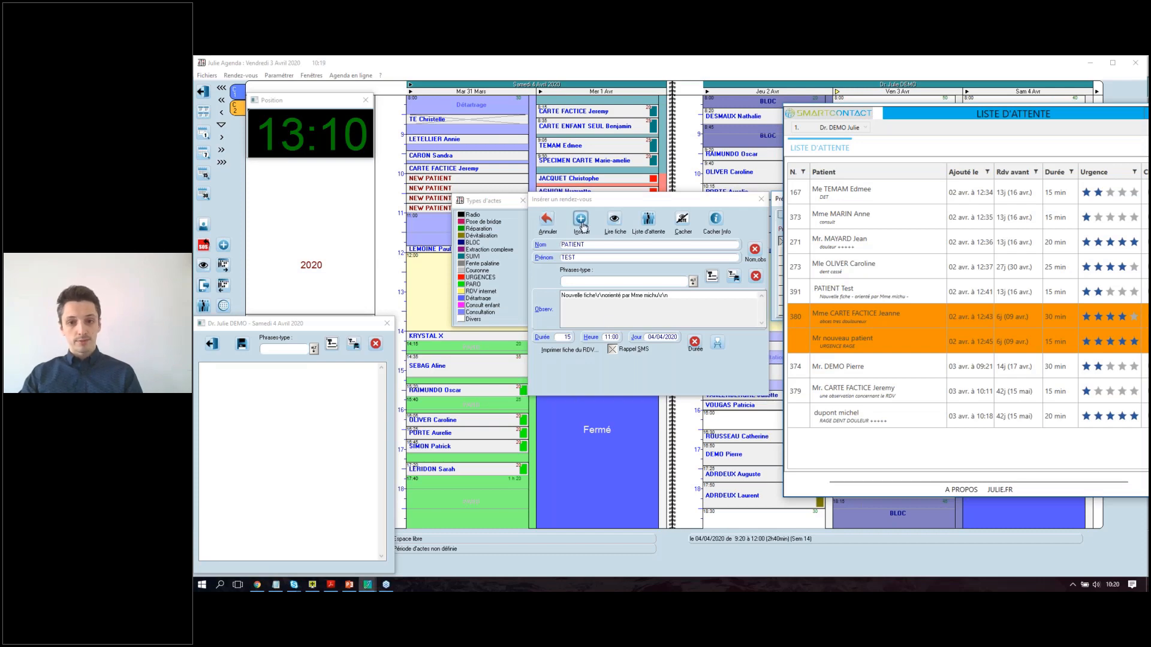
{"action": "left_click", "coordinate": [582, 227]}
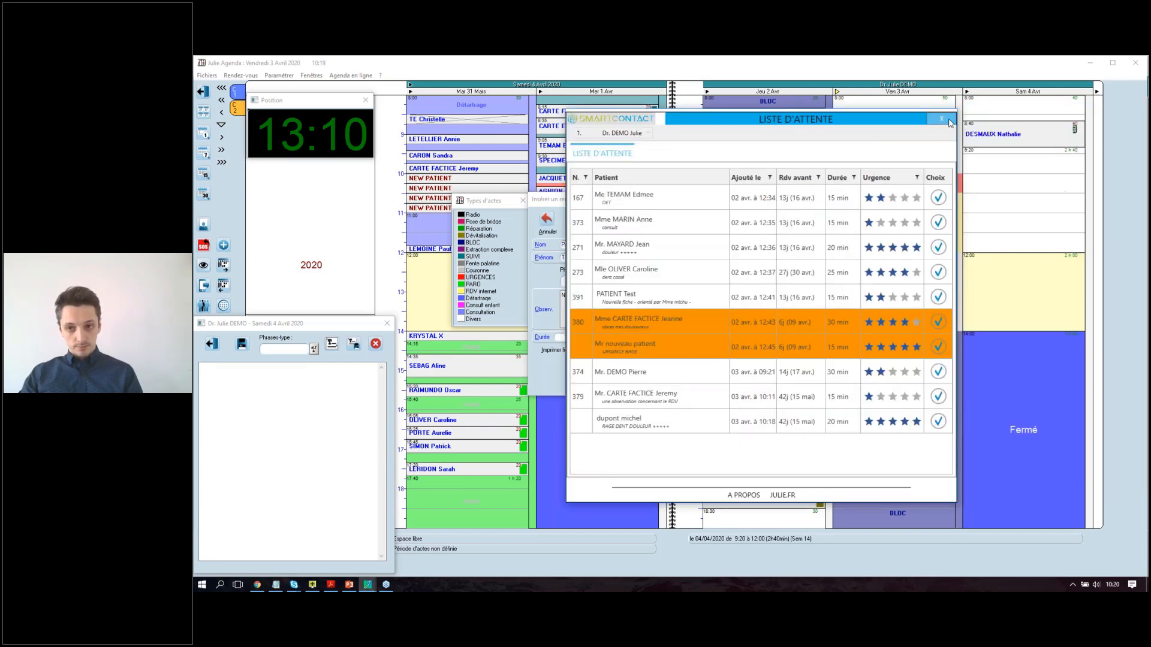
{"action": "left_click", "coordinate": [951, 123]}
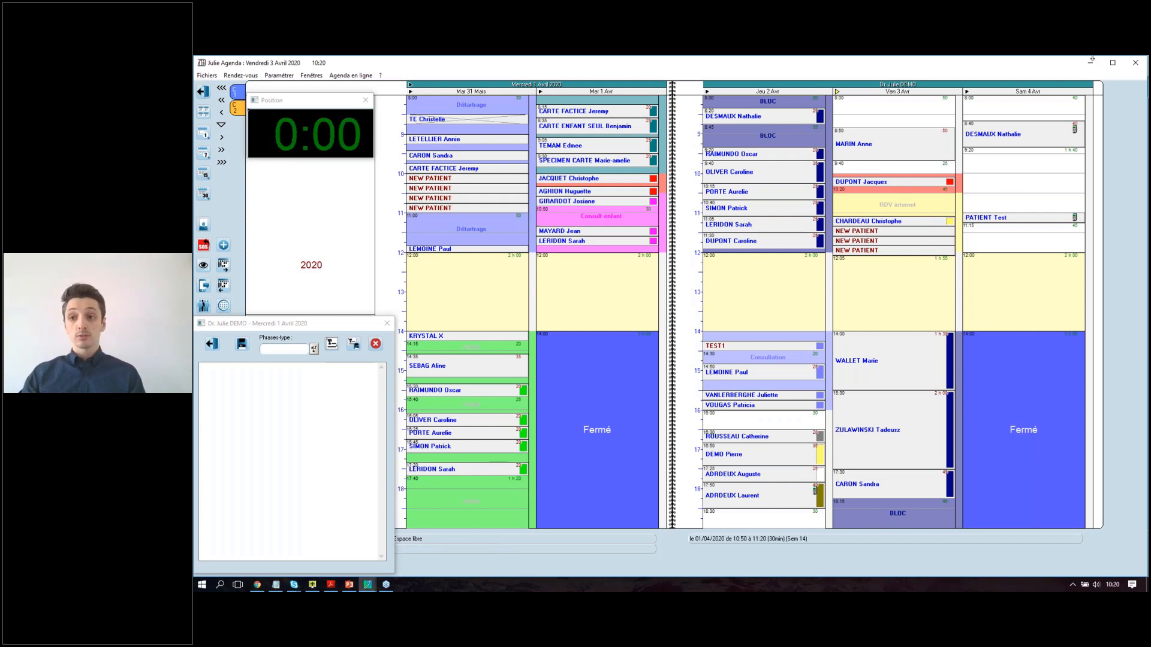
Close the agenda, move to the next patient's file, and add them to the waiting list at 25 minutes.
{"action": "left_click", "coordinate": [1136, 65]}
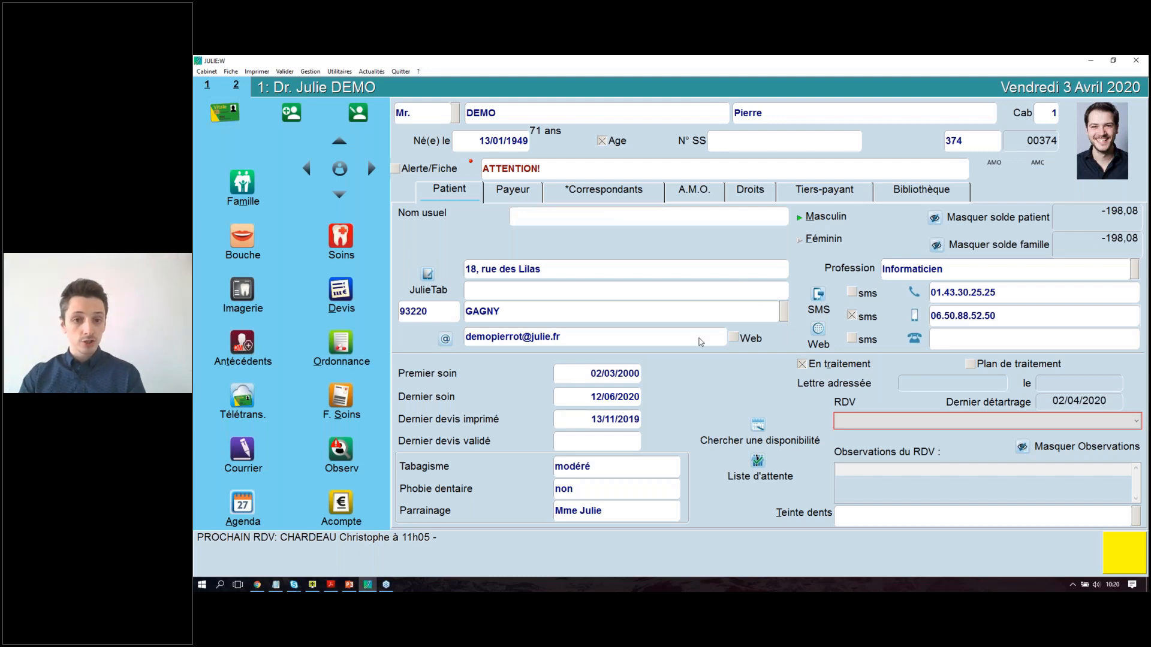
{"action": "left_click", "coordinate": [339, 195]}
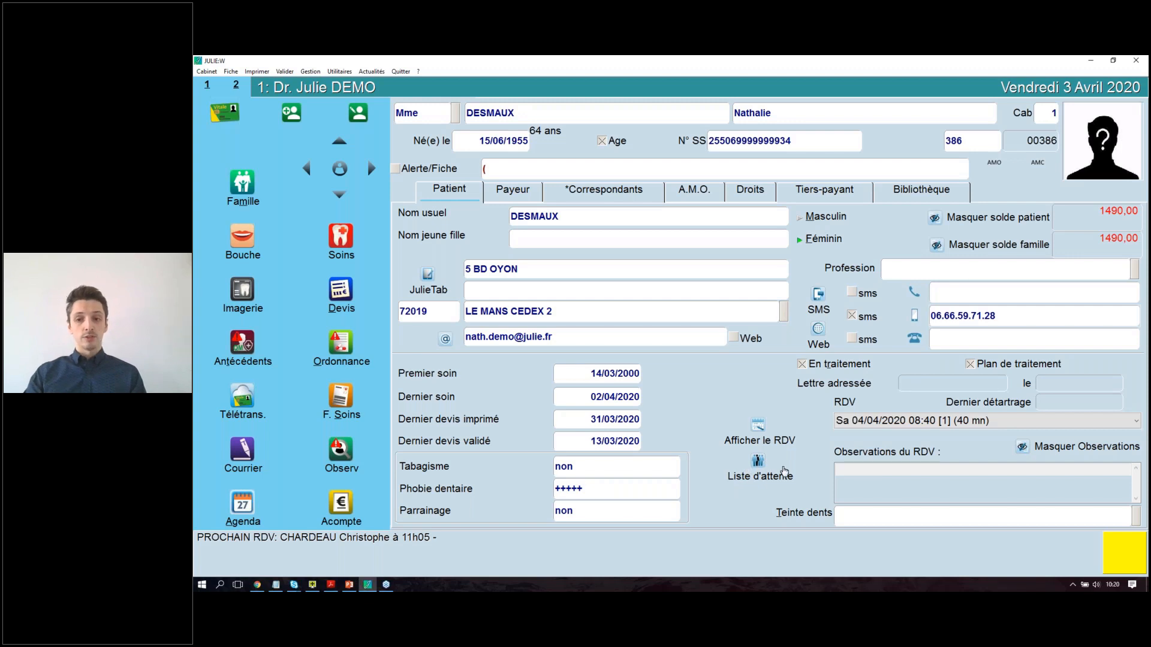
{"action": "left_click", "coordinate": [761, 463]}
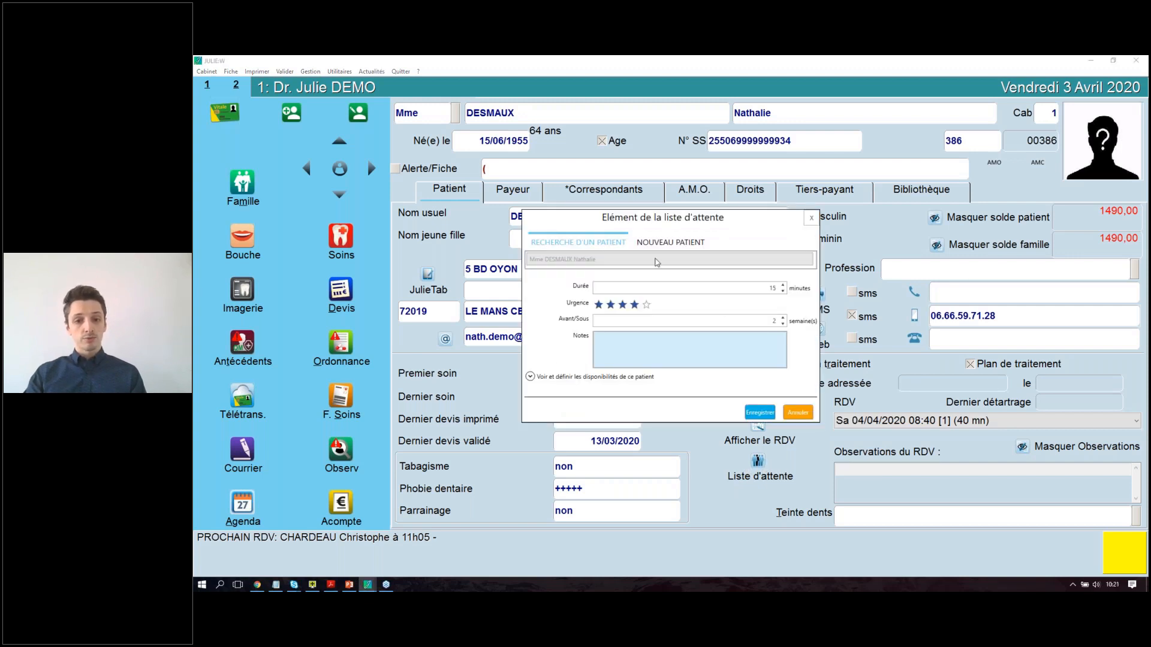
{"action": "left_click", "coordinate": [773, 288]}
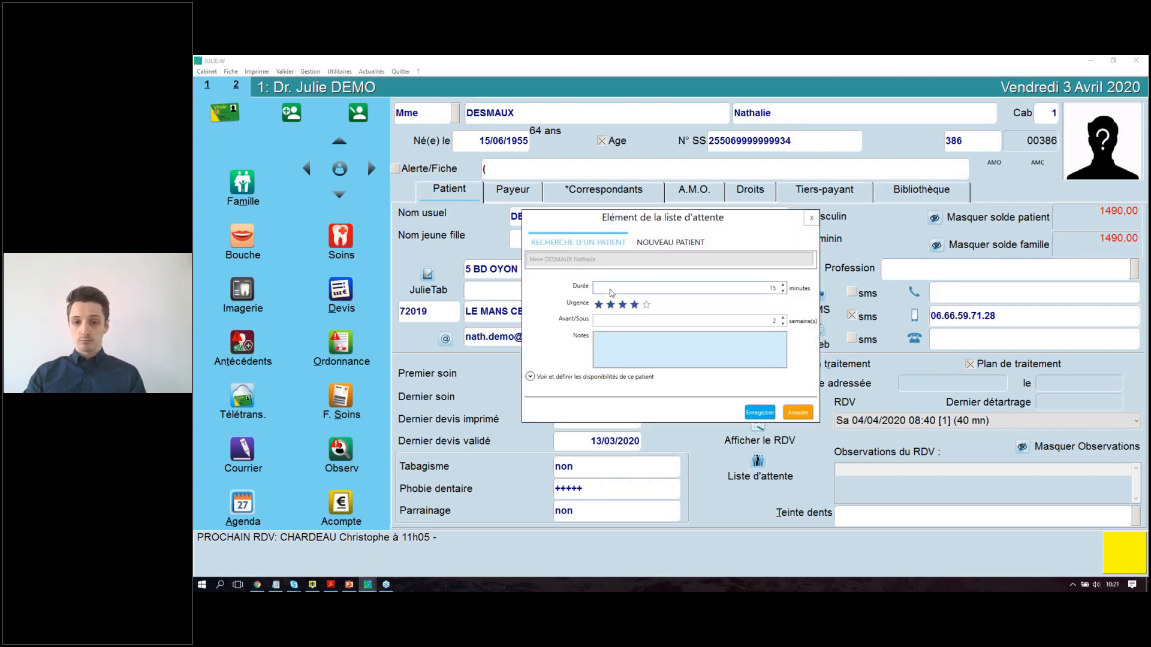
{"action": "left_click", "coordinate": [783, 286]}
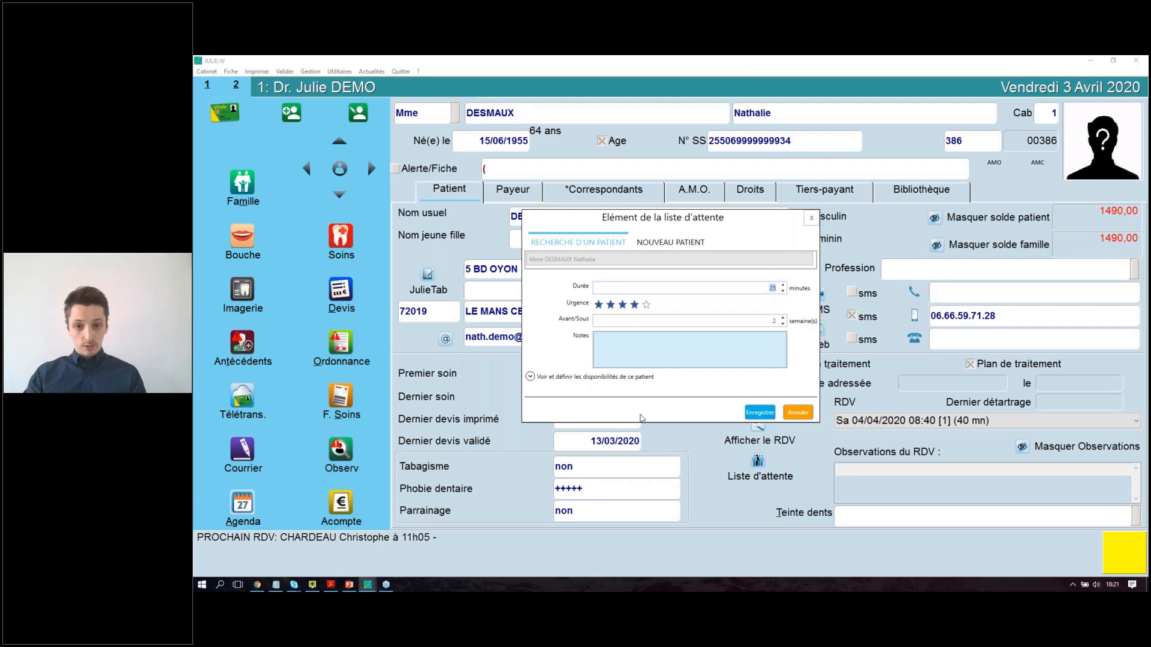
{"action": "left_click", "coordinate": [760, 412]}
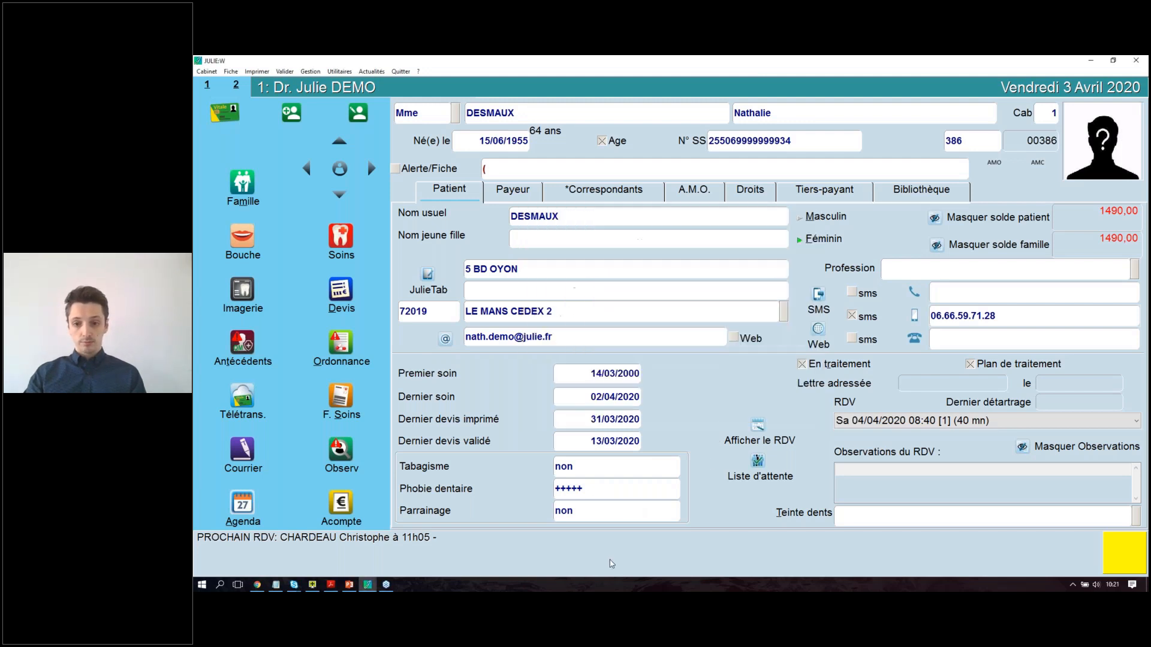
Open the agenda, then close the waiting list showing the new 25-minute entry due 17 avr.
{"action": "left_click", "coordinate": [243, 504]}
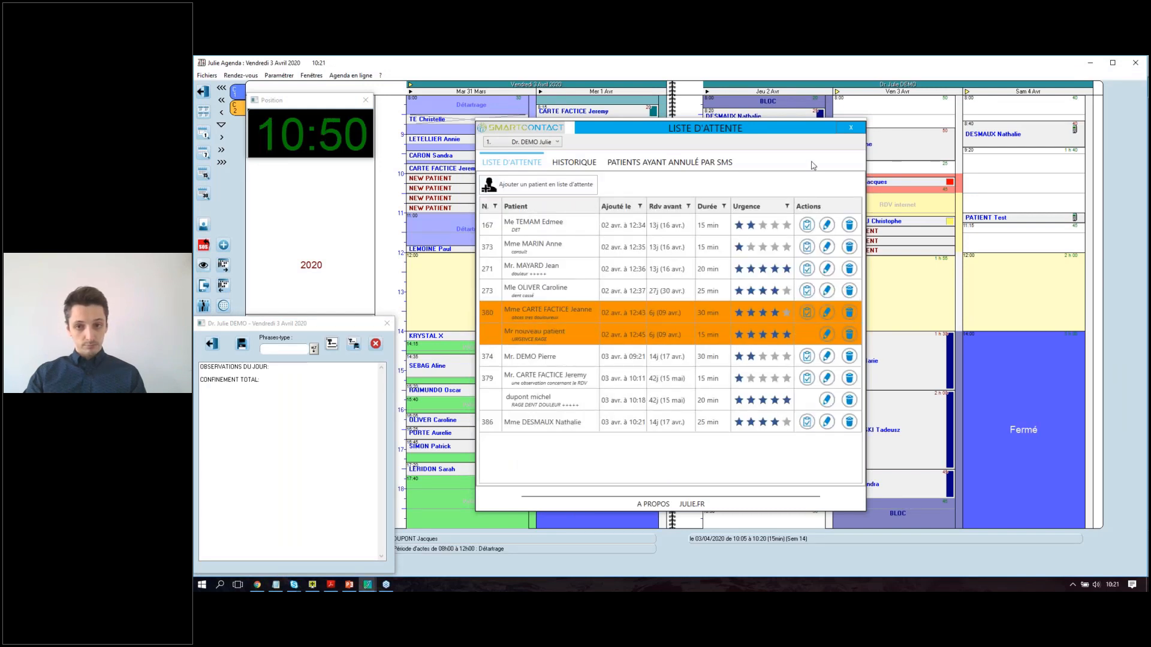
{"action": "left_click", "coordinate": [850, 128]}
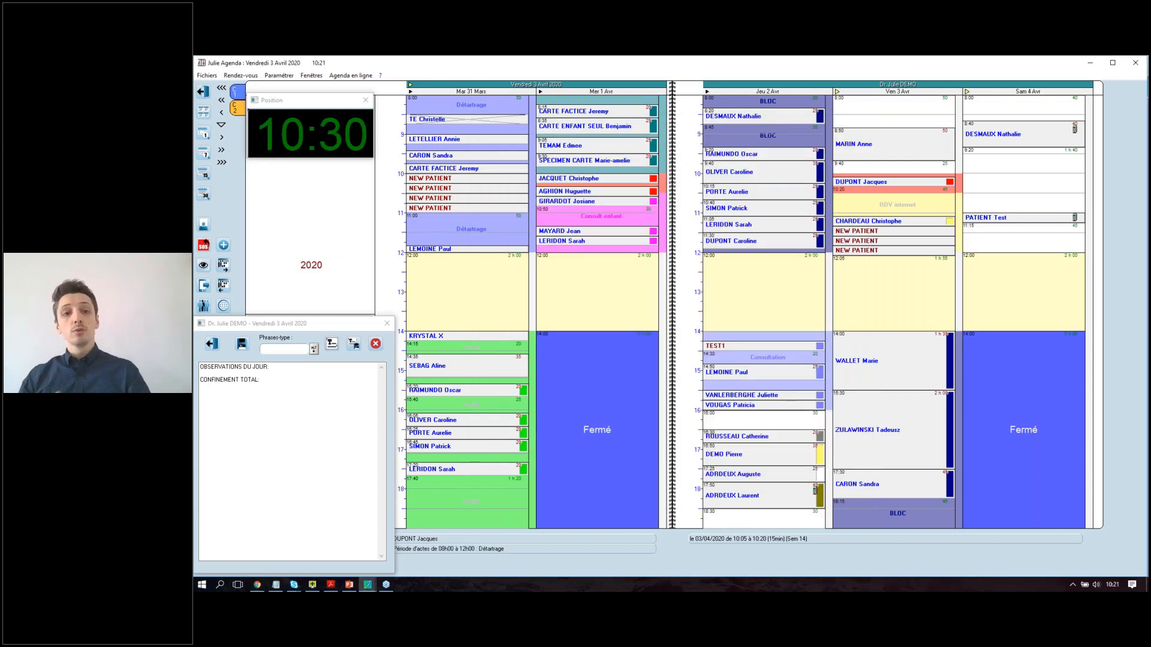
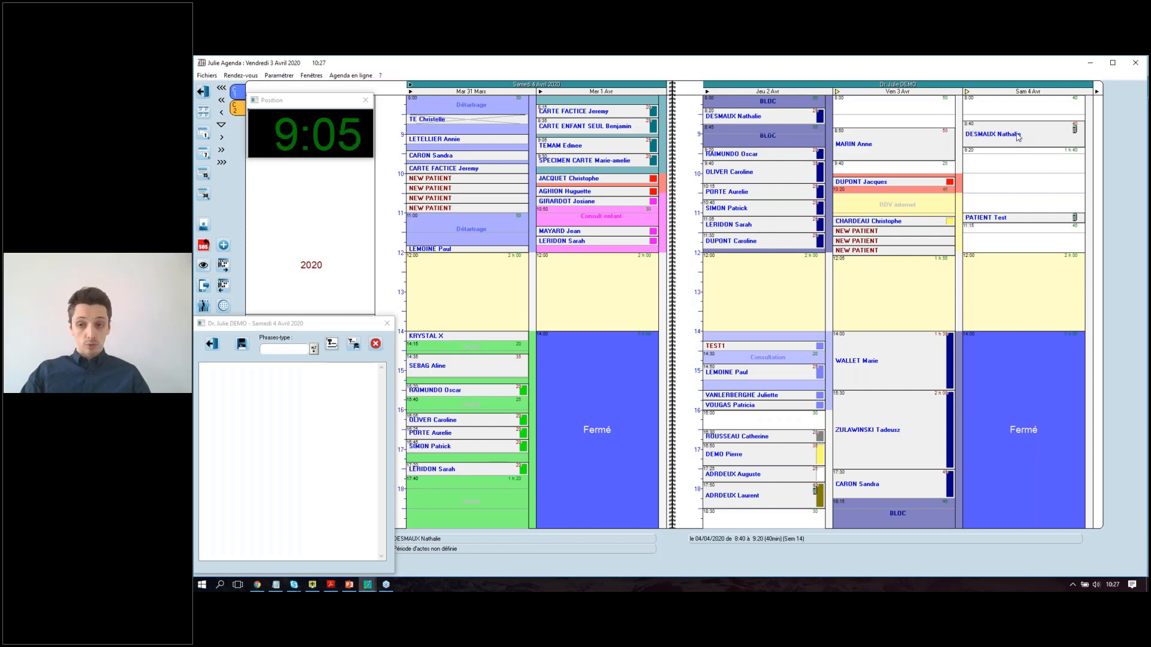
Mark the Saturday 8:40 appointment 'Excusé en Liste d'attente' and confirm both prompts with Oui.
{"action": "right_click", "coordinate": [1007, 131]}
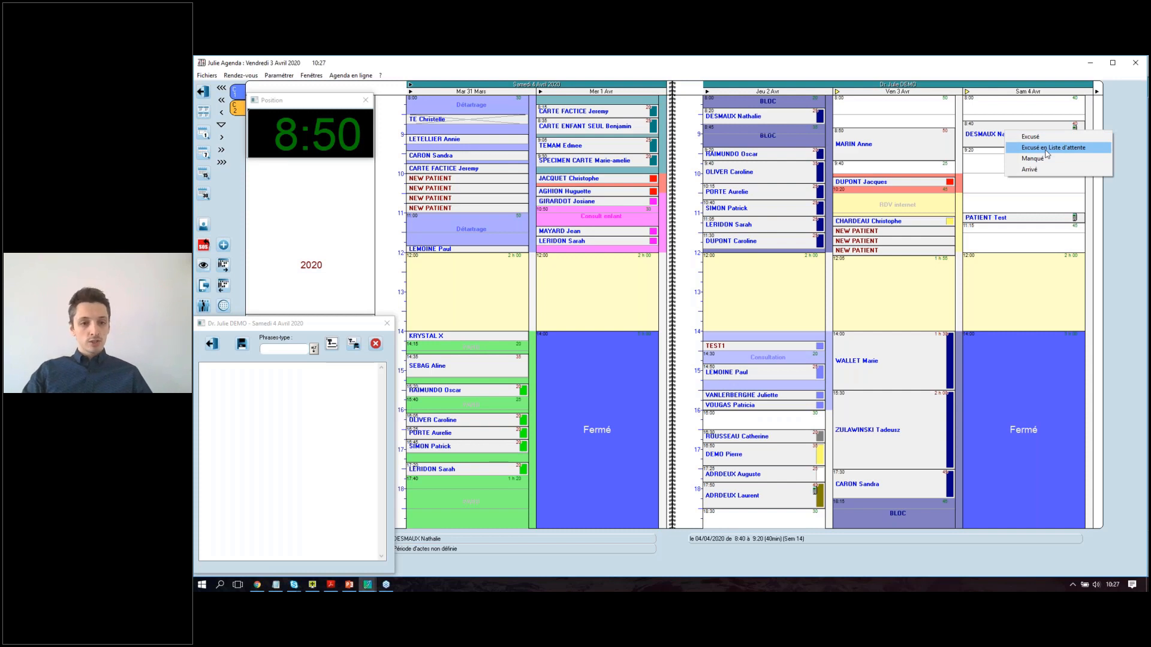
{"action": "left_click", "coordinate": [1046, 150]}
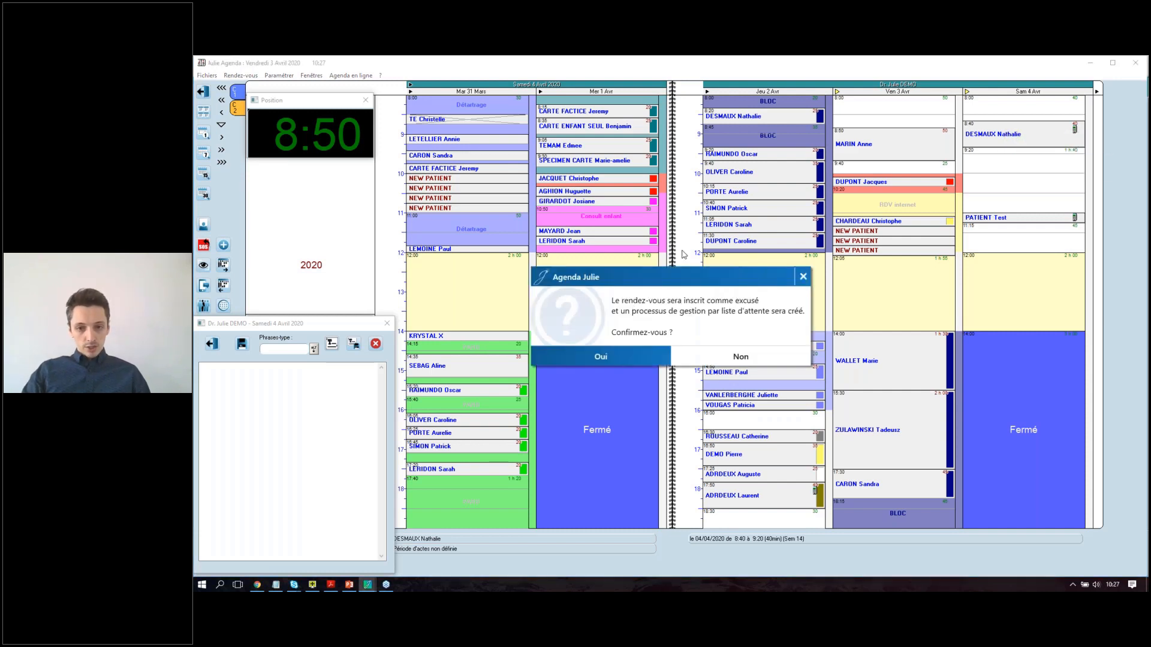
{"action": "left_click", "coordinate": [657, 353]}
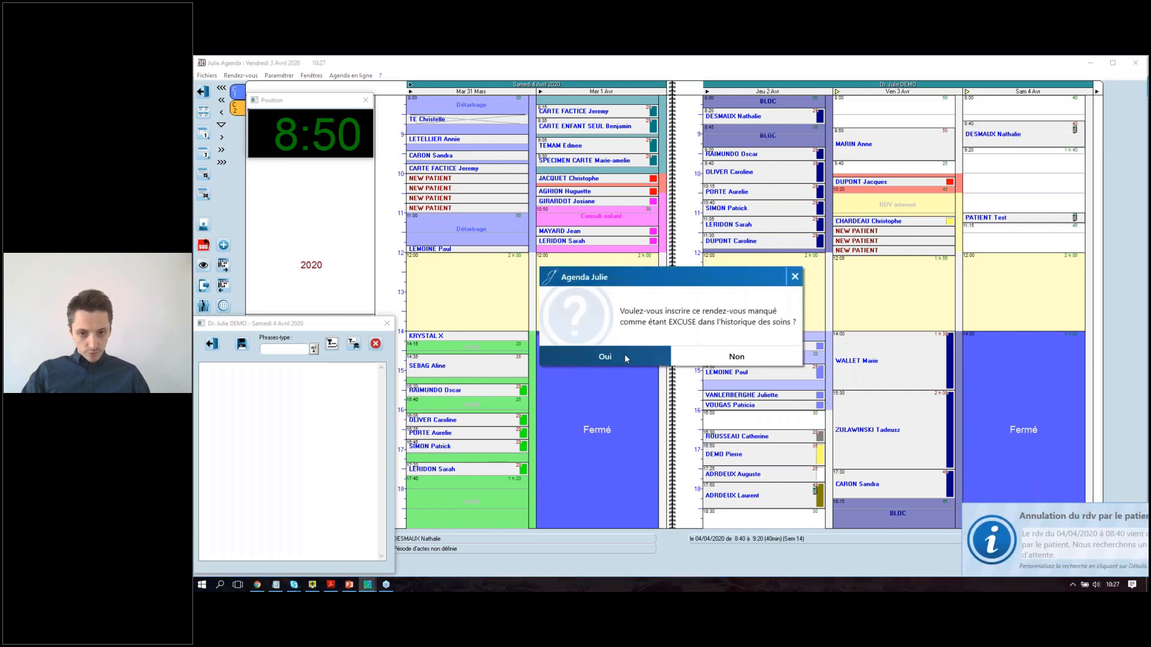
{"action": "left_click", "coordinate": [623, 353]}
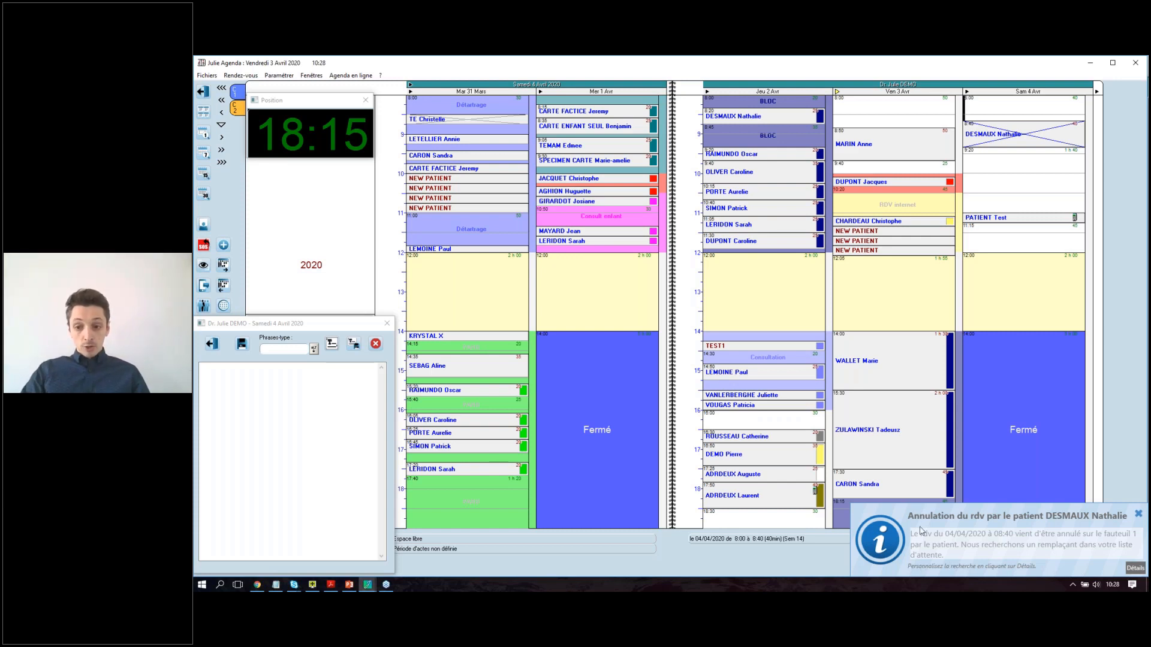
From the cancellation notice's details, stop the SmartContact process for the 8:40 slot and close its window.
{"action": "left_click", "coordinate": [1134, 569]}
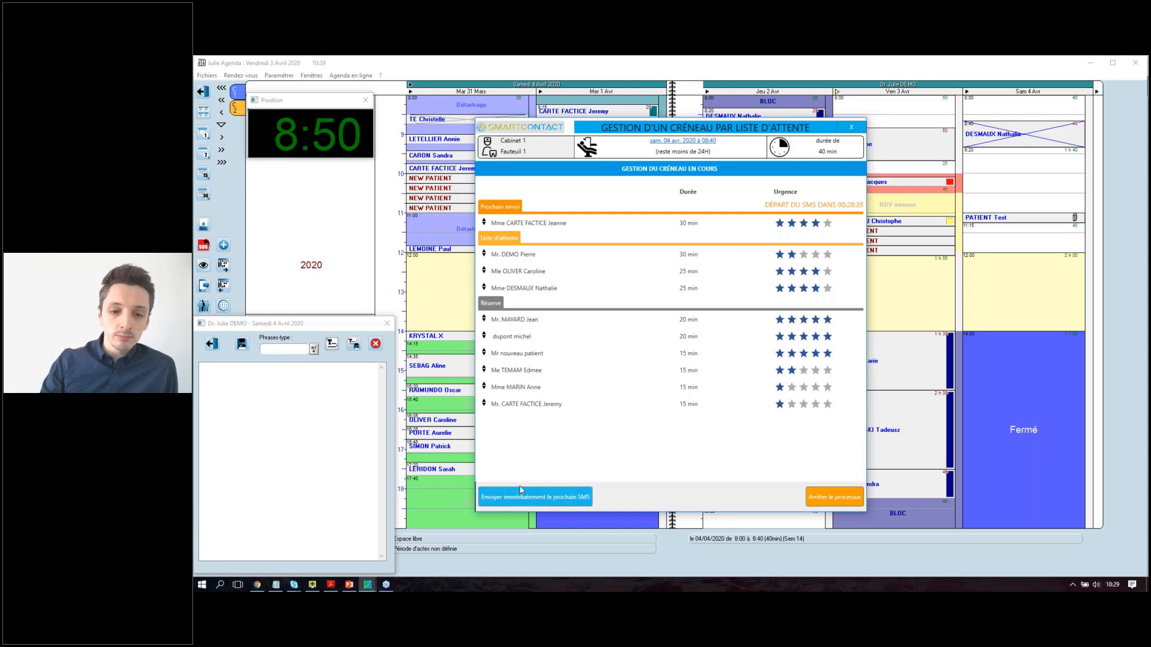
{"action": "left_click", "coordinate": [553, 501]}
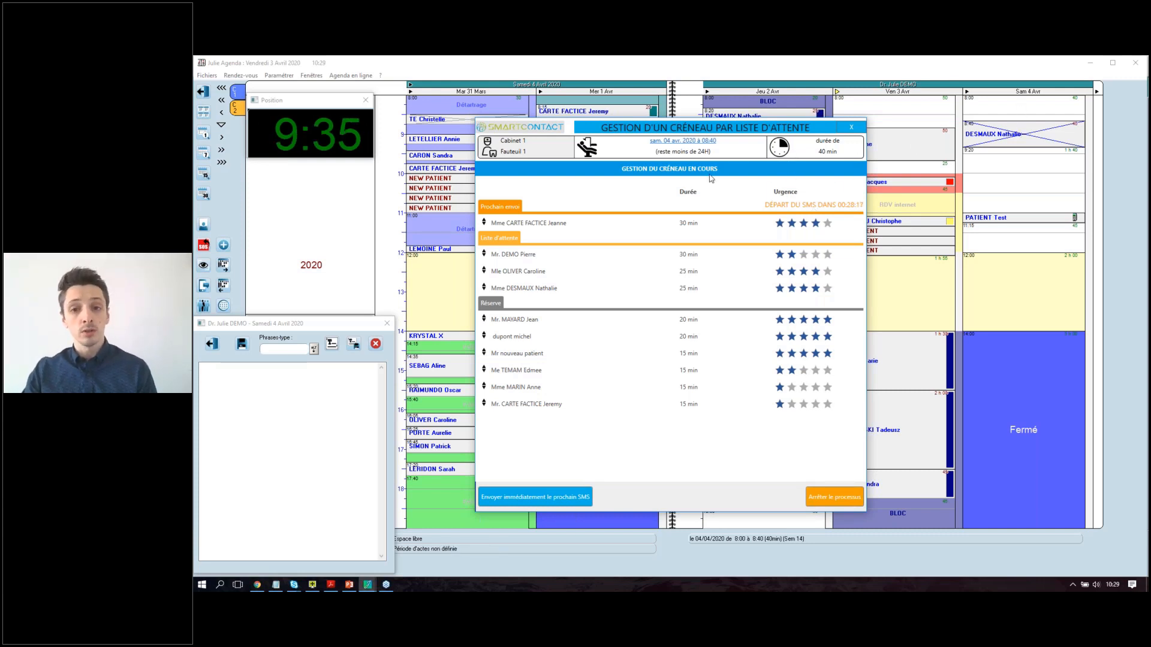
{"action": "left_click", "coordinate": [841, 496]}
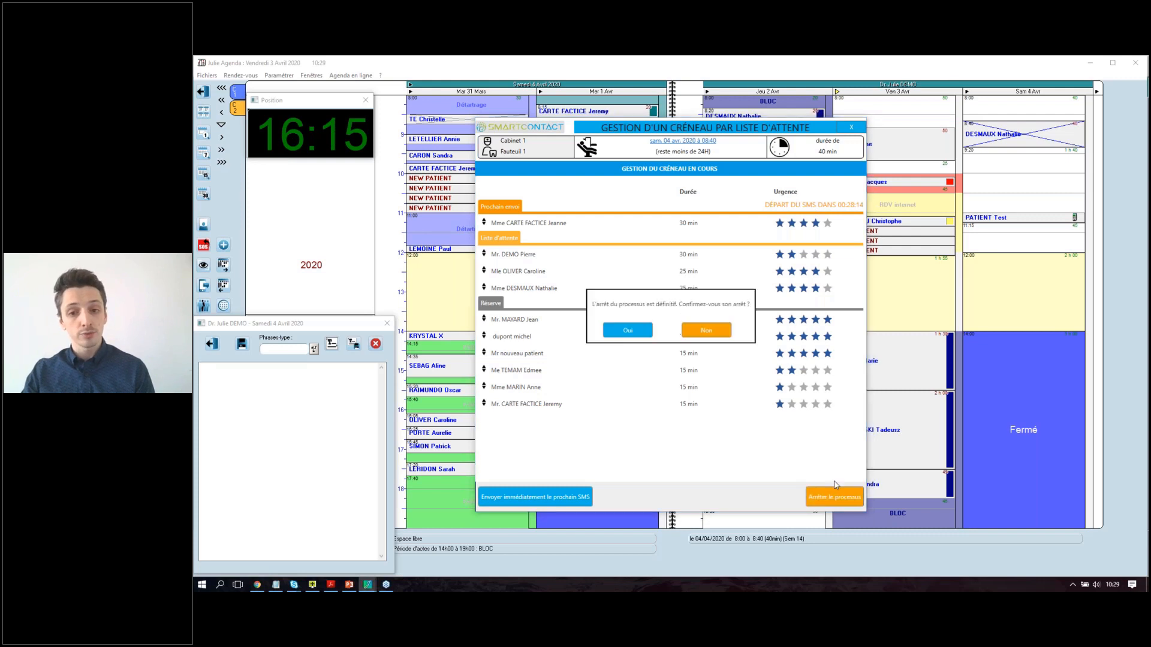
{"action": "left_click", "coordinate": [634, 335]}
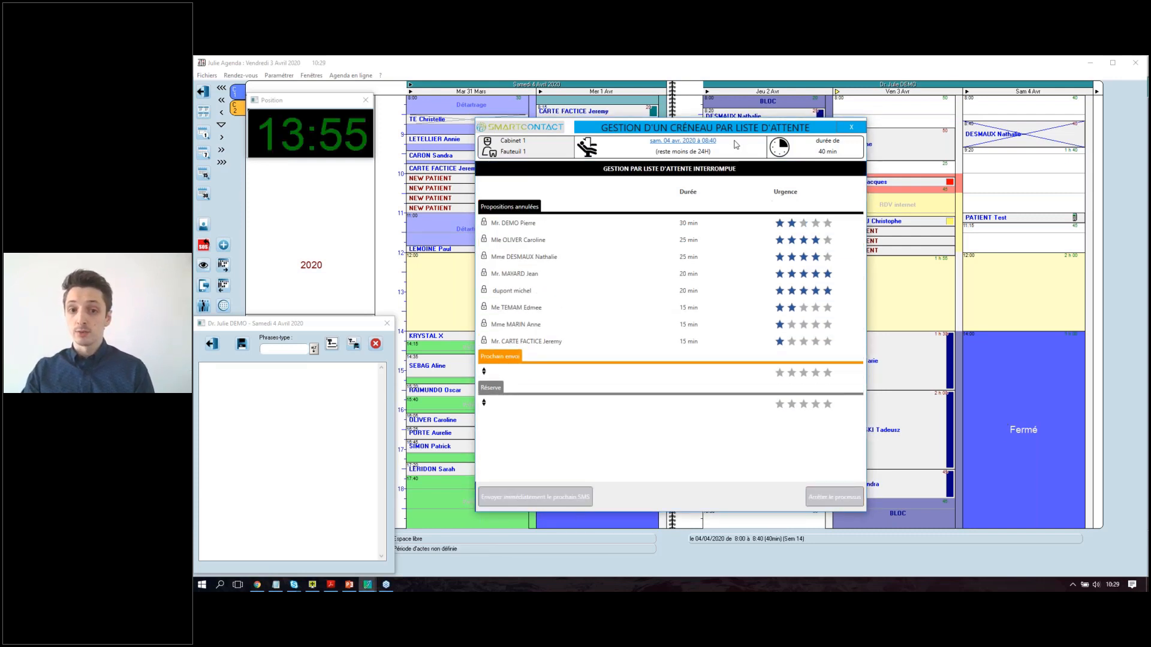
{"action": "left_click", "coordinate": [851, 127]}
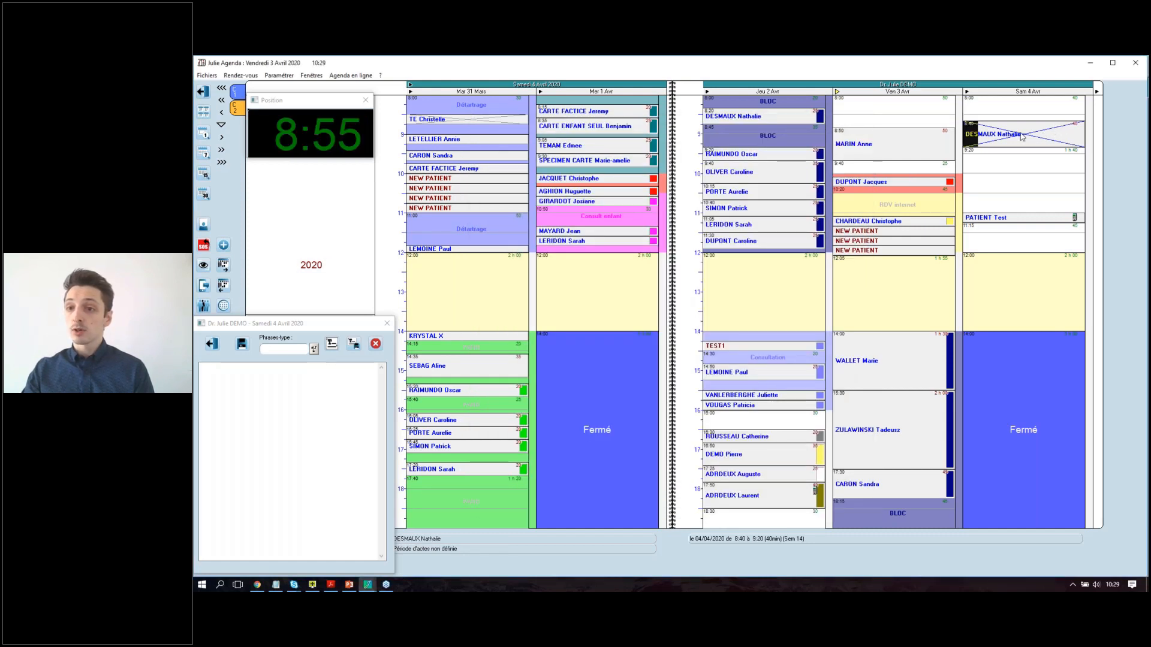
Delete the crossed-out Saturday 8:40 appointment from the agenda.
{"action": "left_click", "coordinate": [1061, 131]}
{"action": "key", "text": "Delete"}
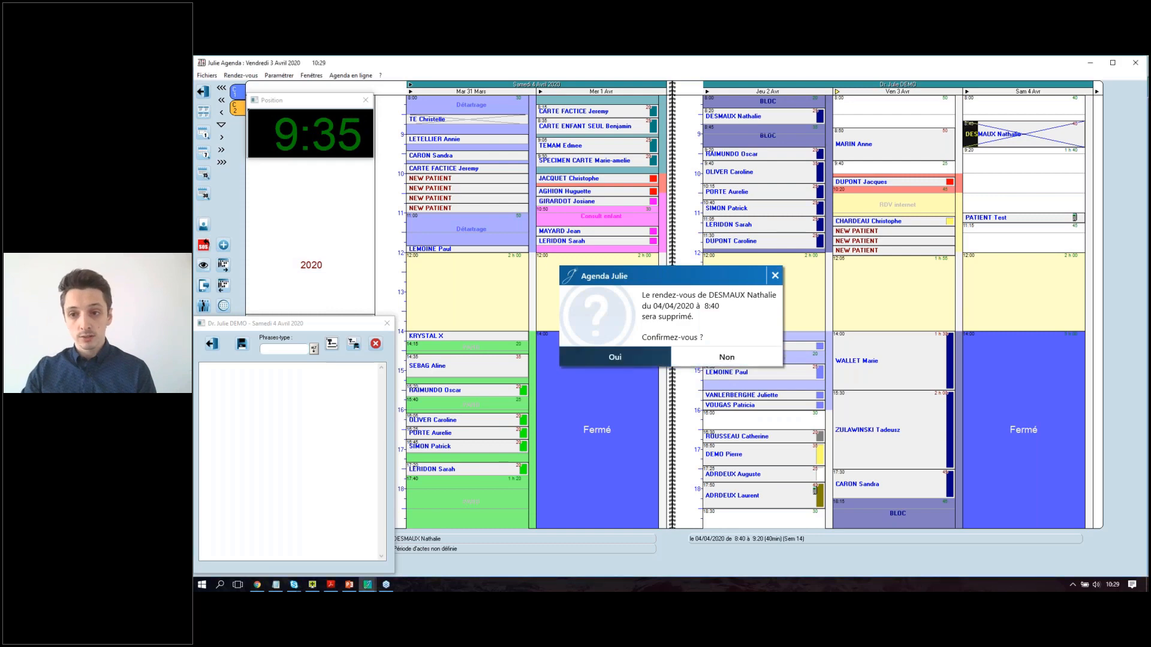
{"action": "left_click", "coordinate": [615, 356]}
Book the 15-minute waiting-list patient into a new Saturday appointment at 9:05.
{"action": "double_click", "coordinate": [1019, 139]}
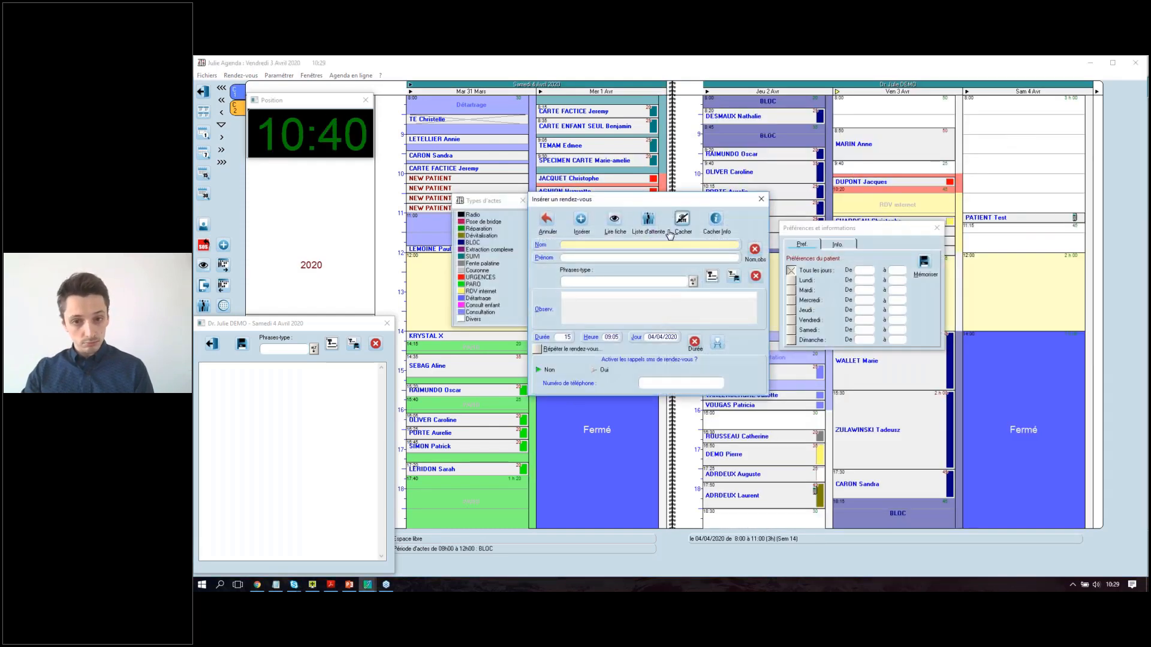
{"action": "left_click", "coordinate": [650, 221]}
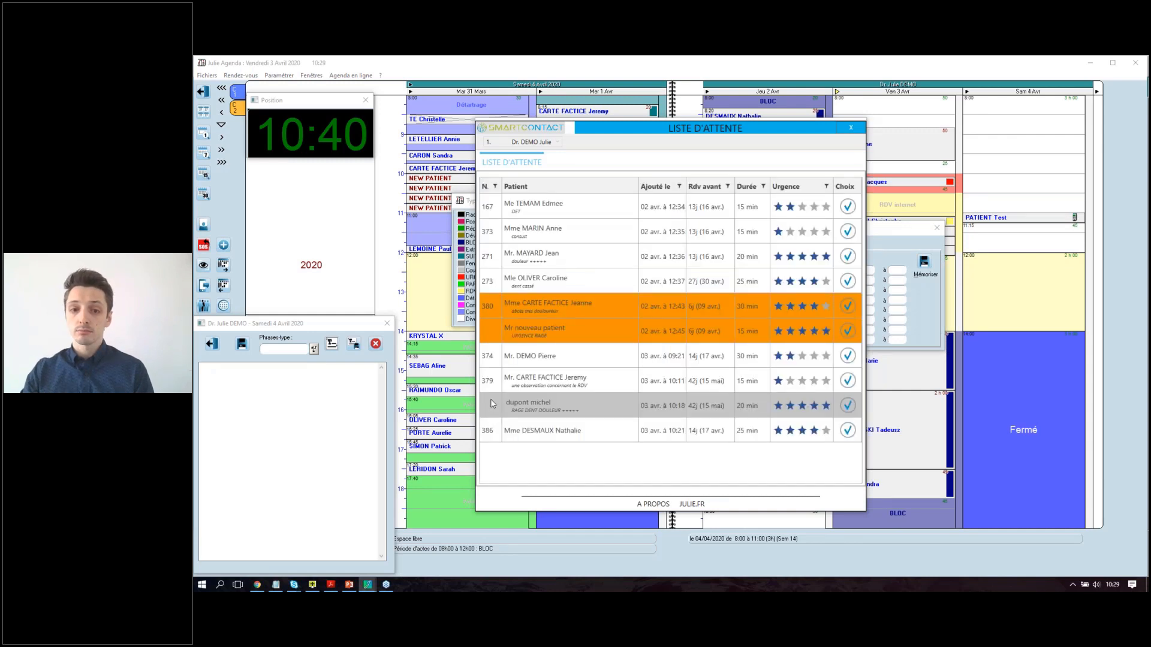
{"action": "left_click", "coordinate": [490, 382]}
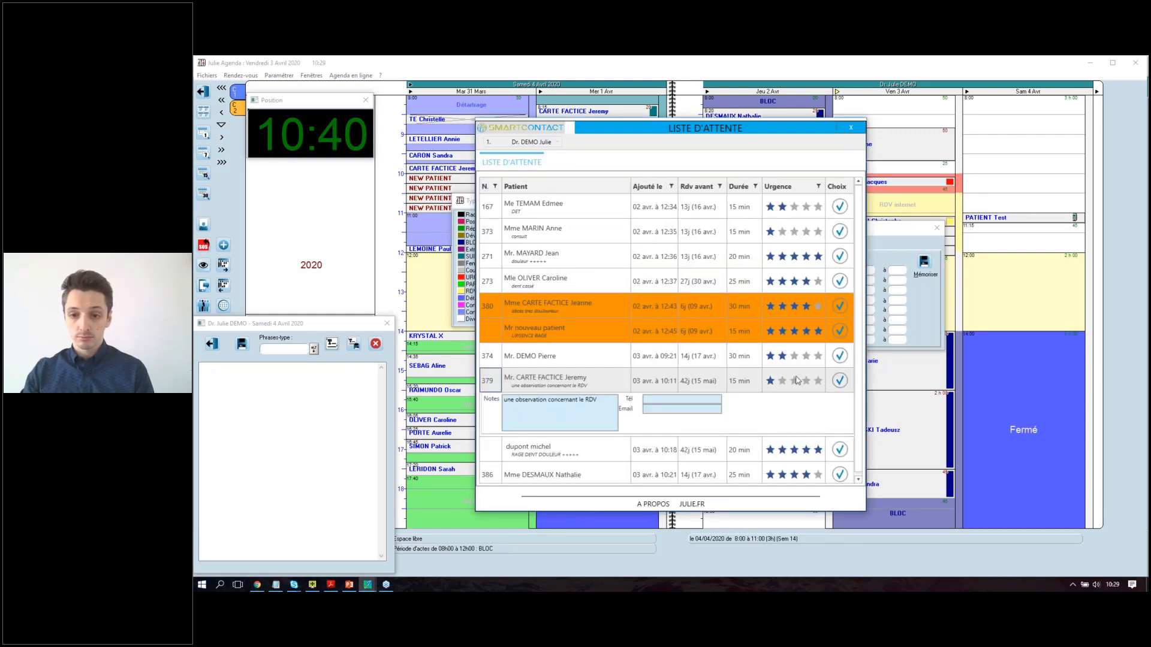
{"action": "left_click", "coordinate": [838, 383]}
{"action": "key", "text": "Return"}
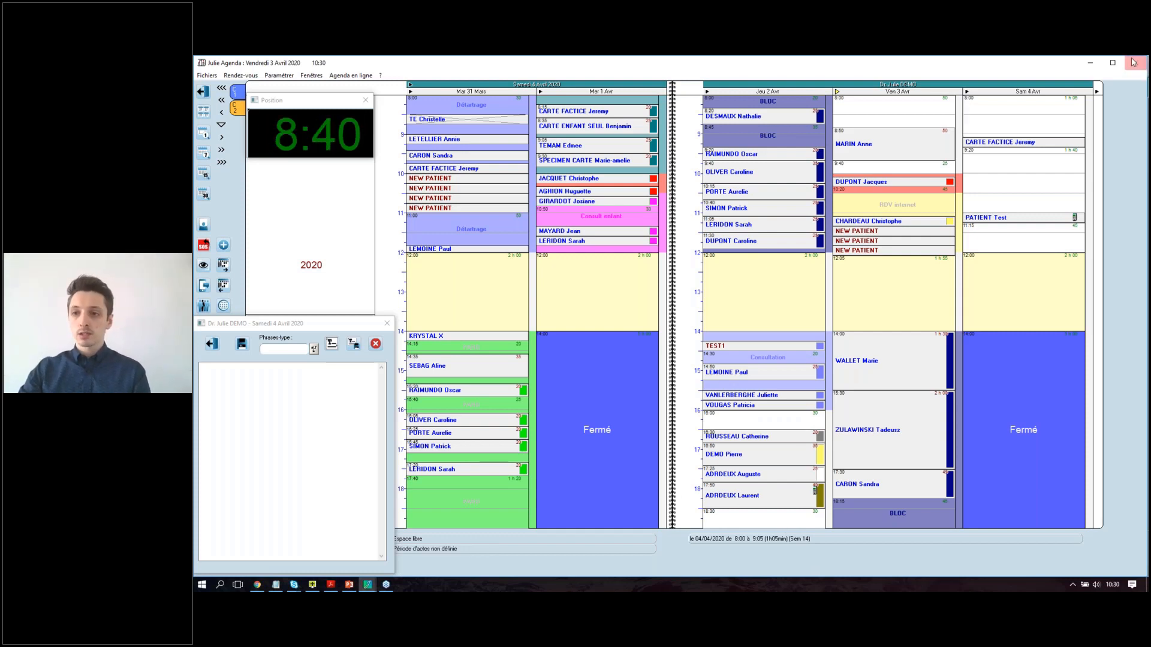
{"action": "left_click", "coordinate": [1090, 63]}
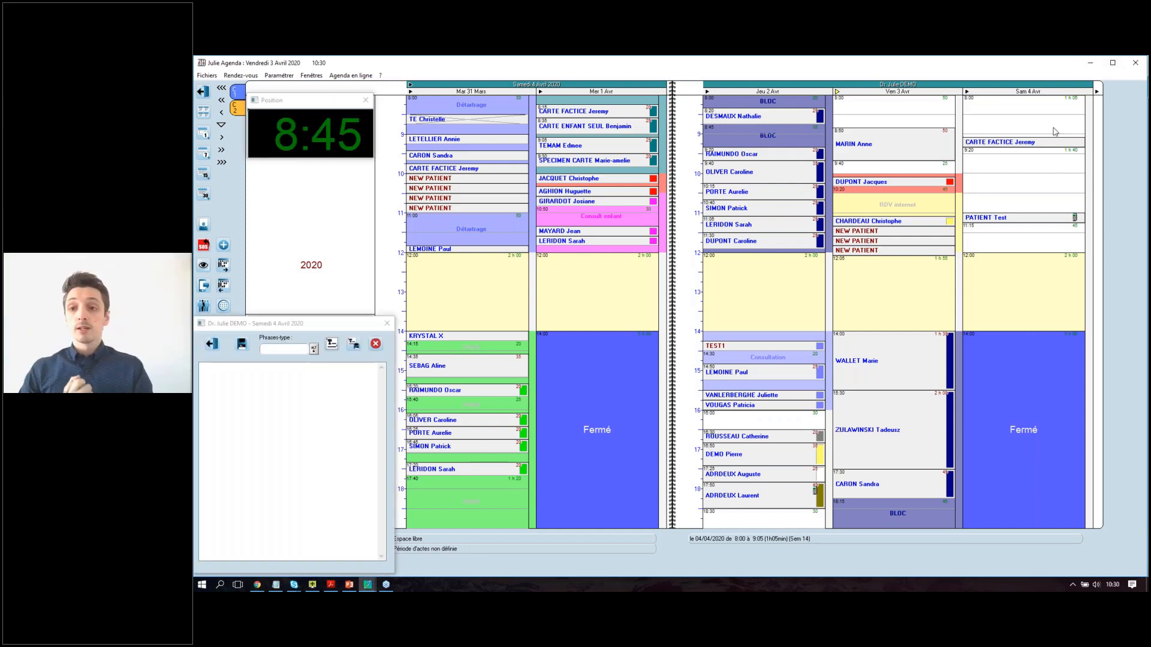